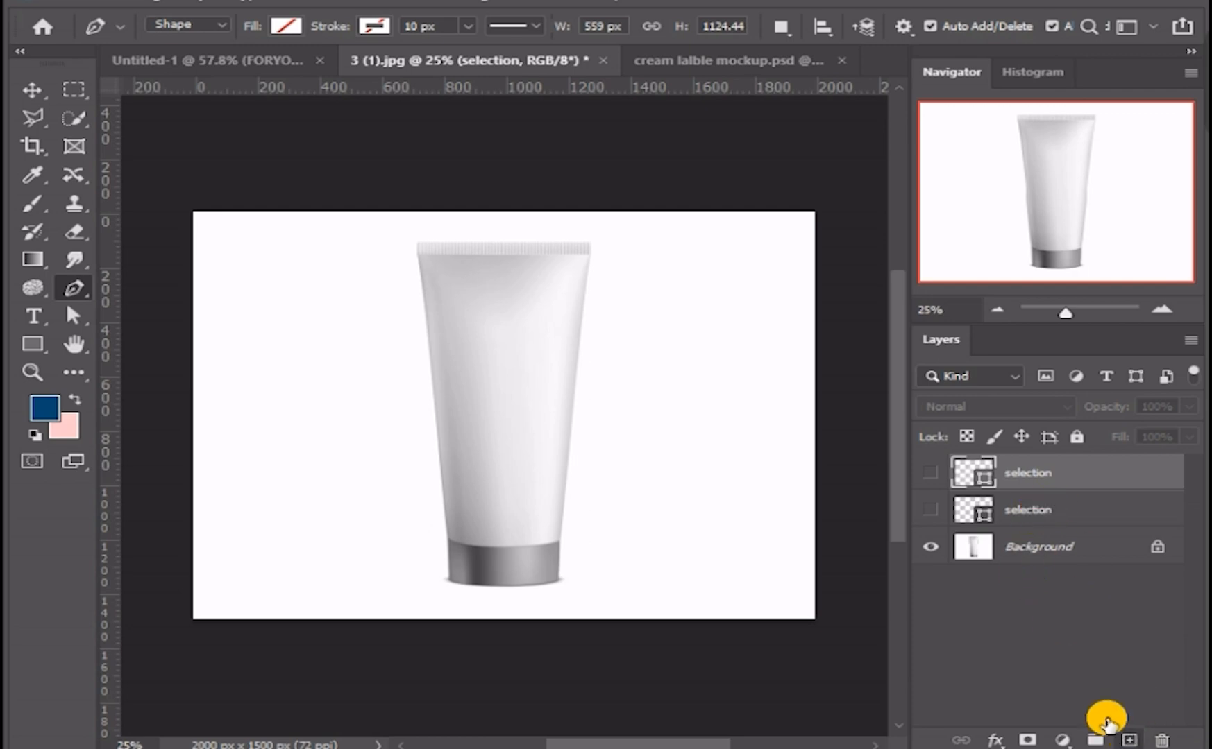
Add a new empty layer above the selection layers and name it measurment.
click(1128, 740)
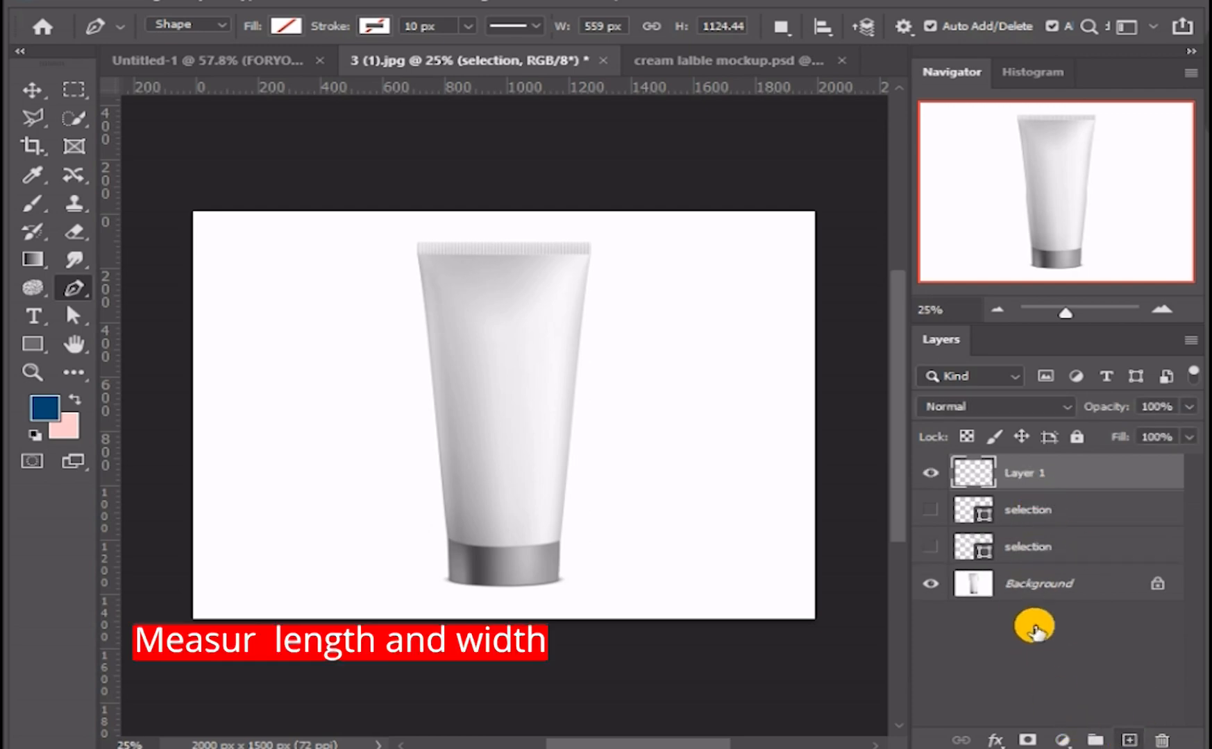
double_click(1022, 473)
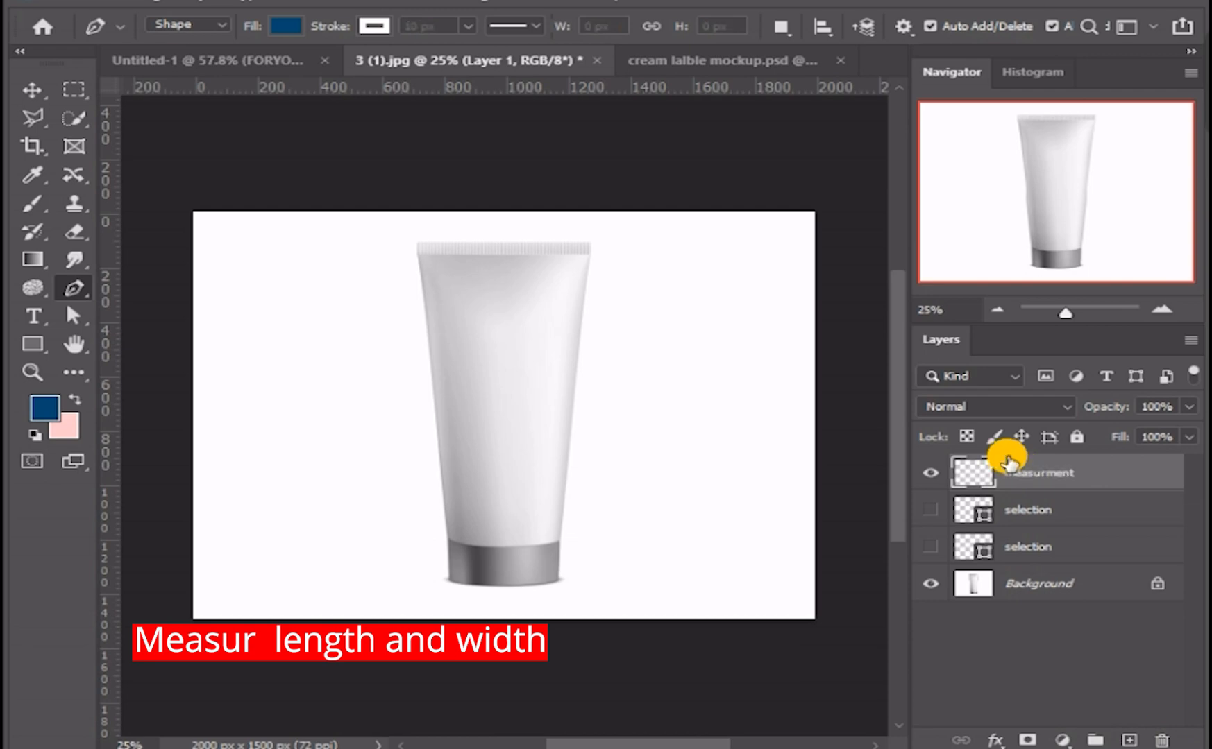
key(Return)
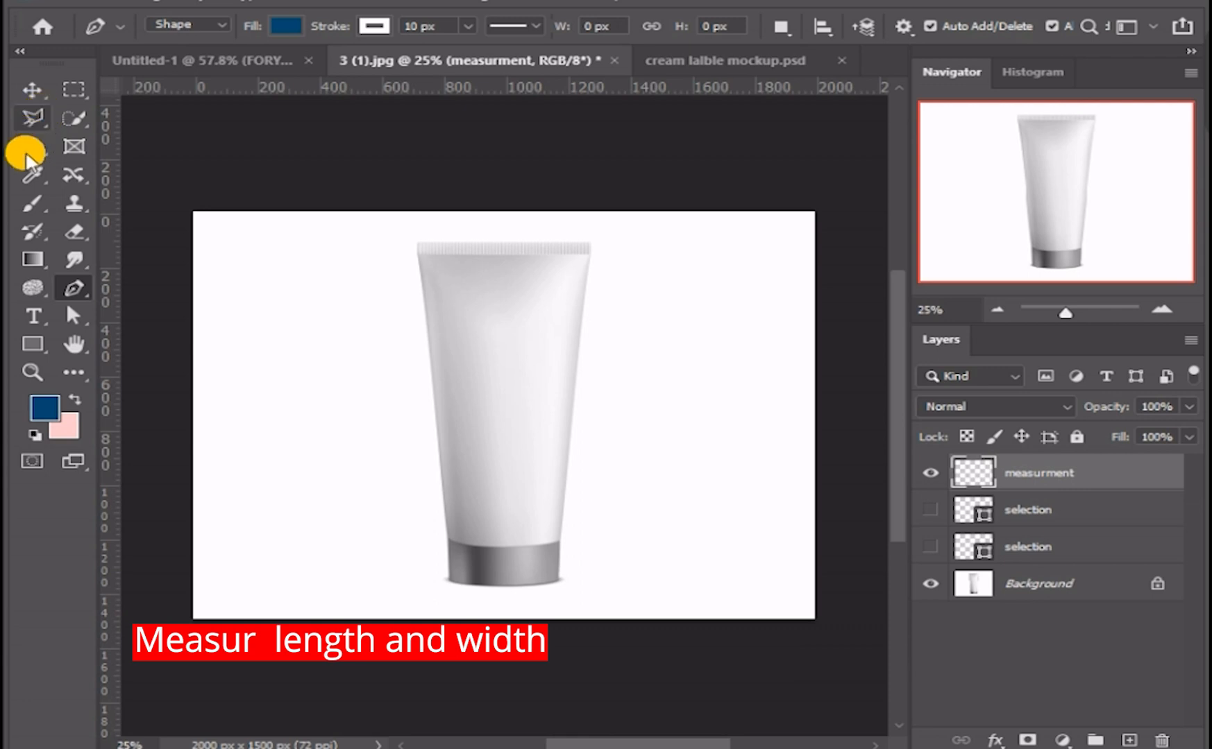
Measure the width of the tube's top edge from corner to corner with the Ruler tool.
click(33, 175)
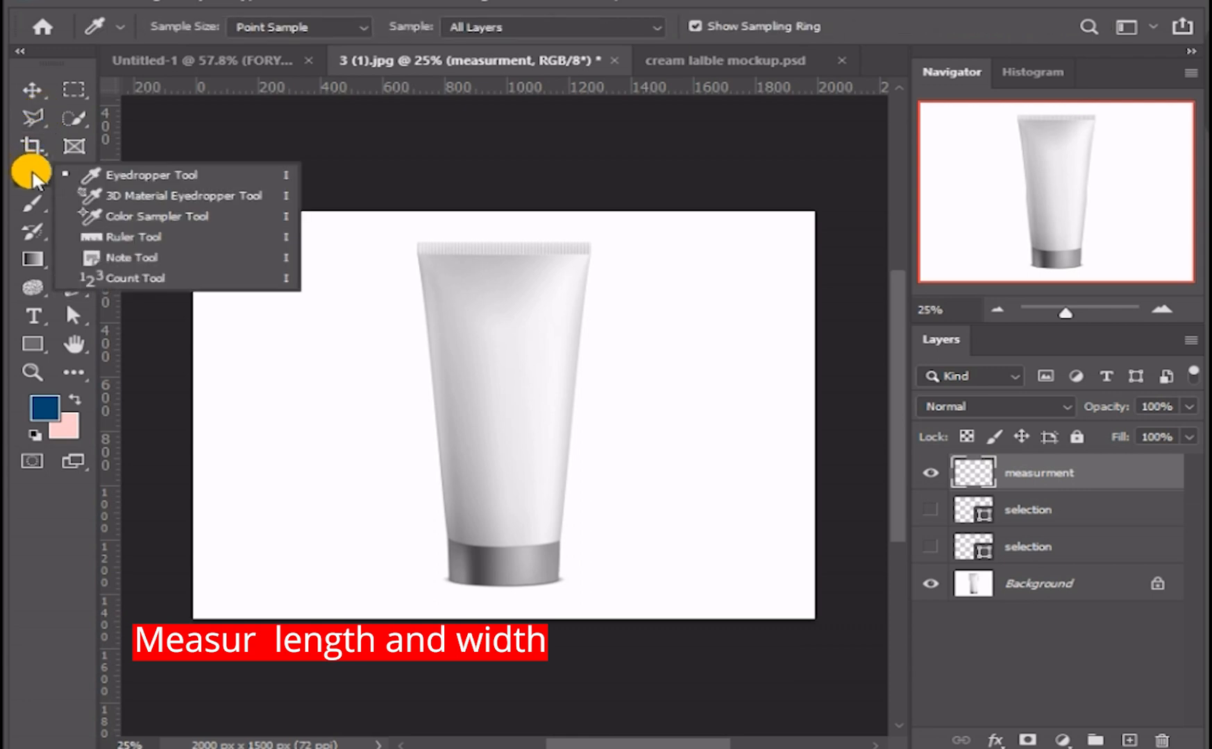
click(108, 234)
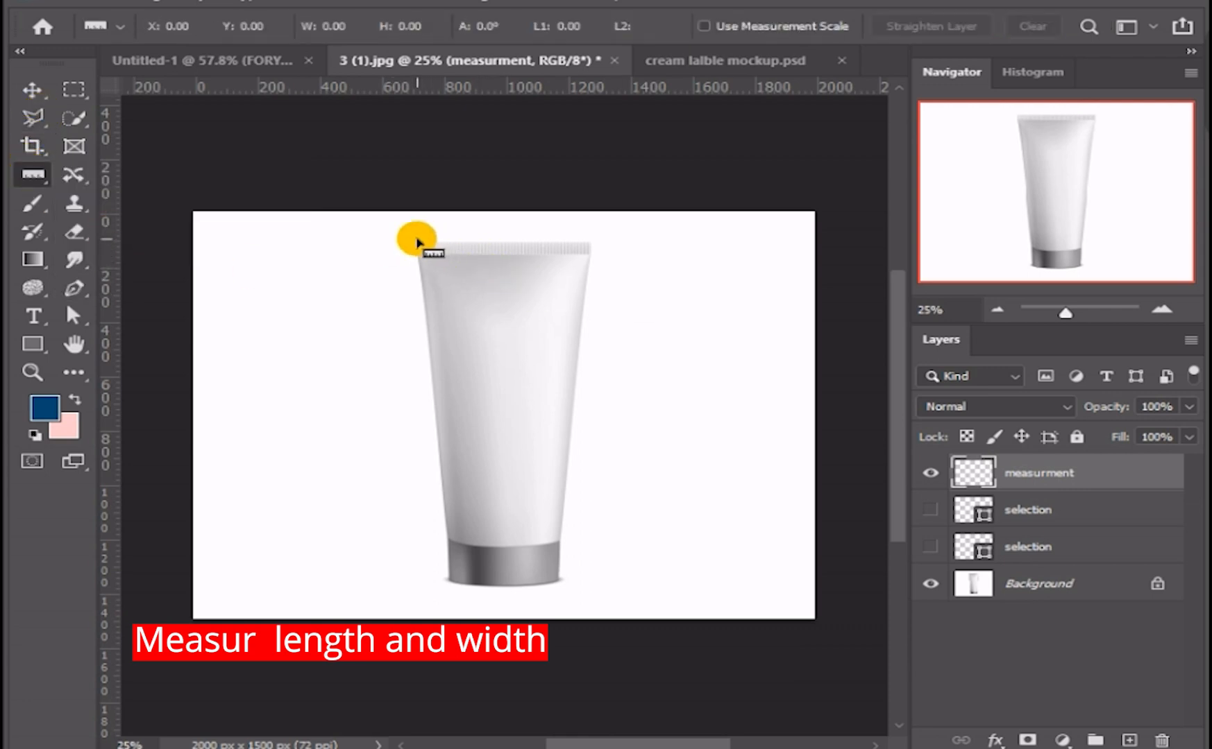
key(ctrl+plus)
key(ctrl+plus)
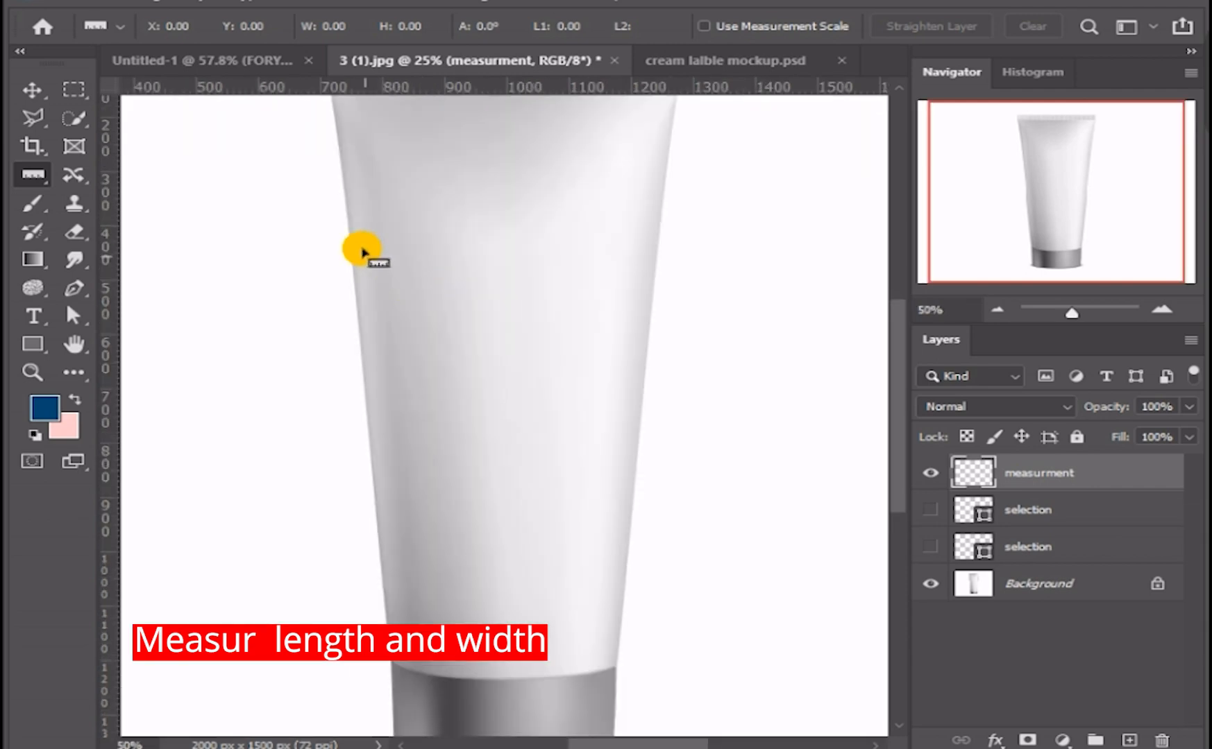
drag(407, 609, 460, 439)
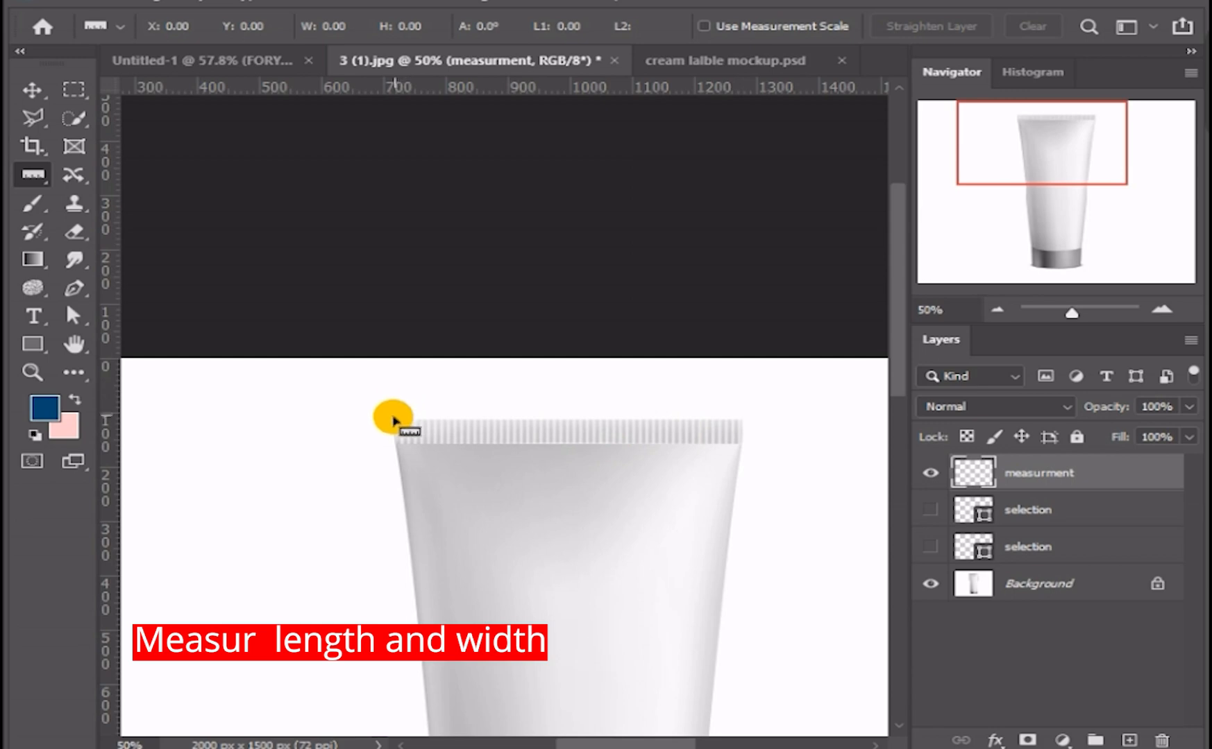
drag(396, 421, 743, 419)
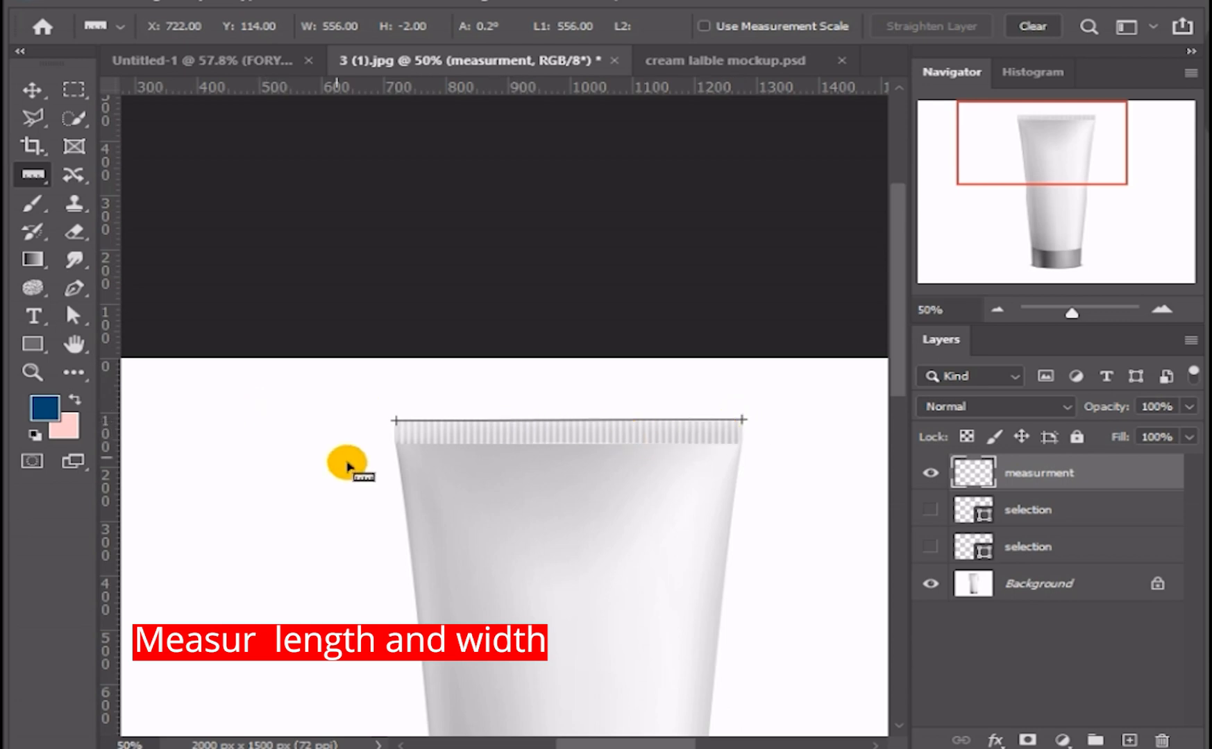
click(393, 419)
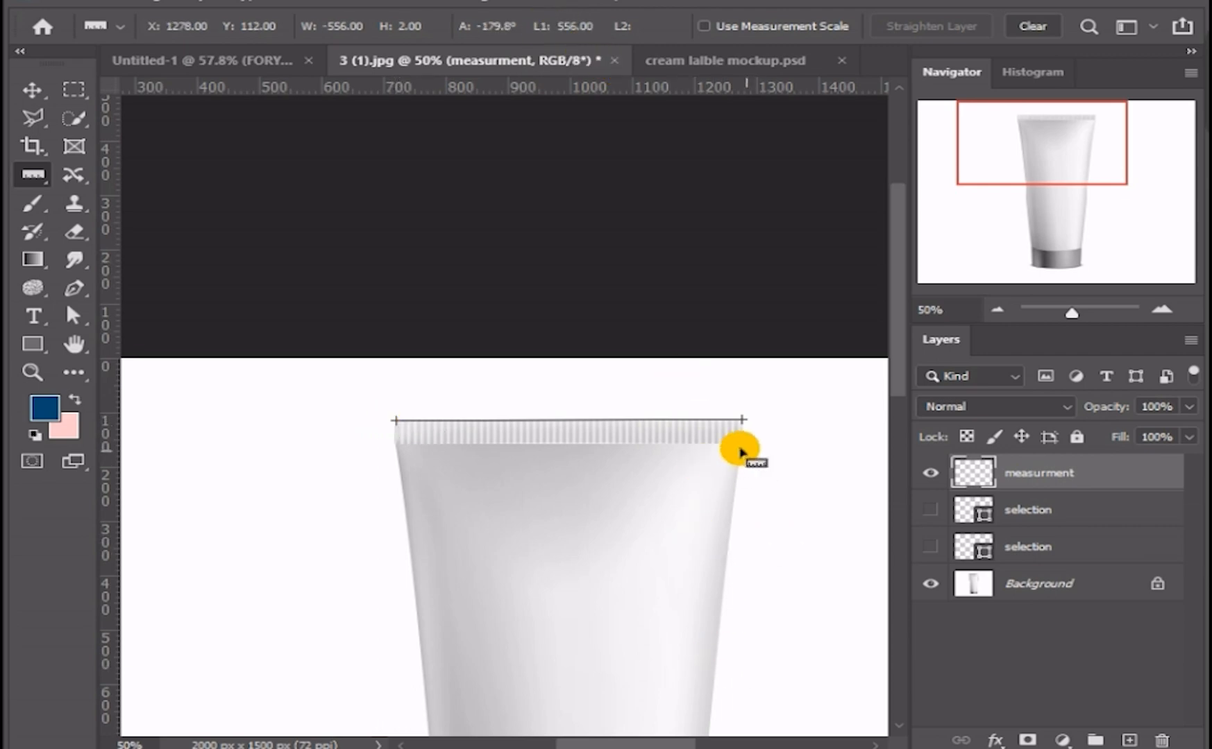
Paint a straight dark blue brush line along the tube's top edge, redoing the stroke that overshoots the corner.
key(b)
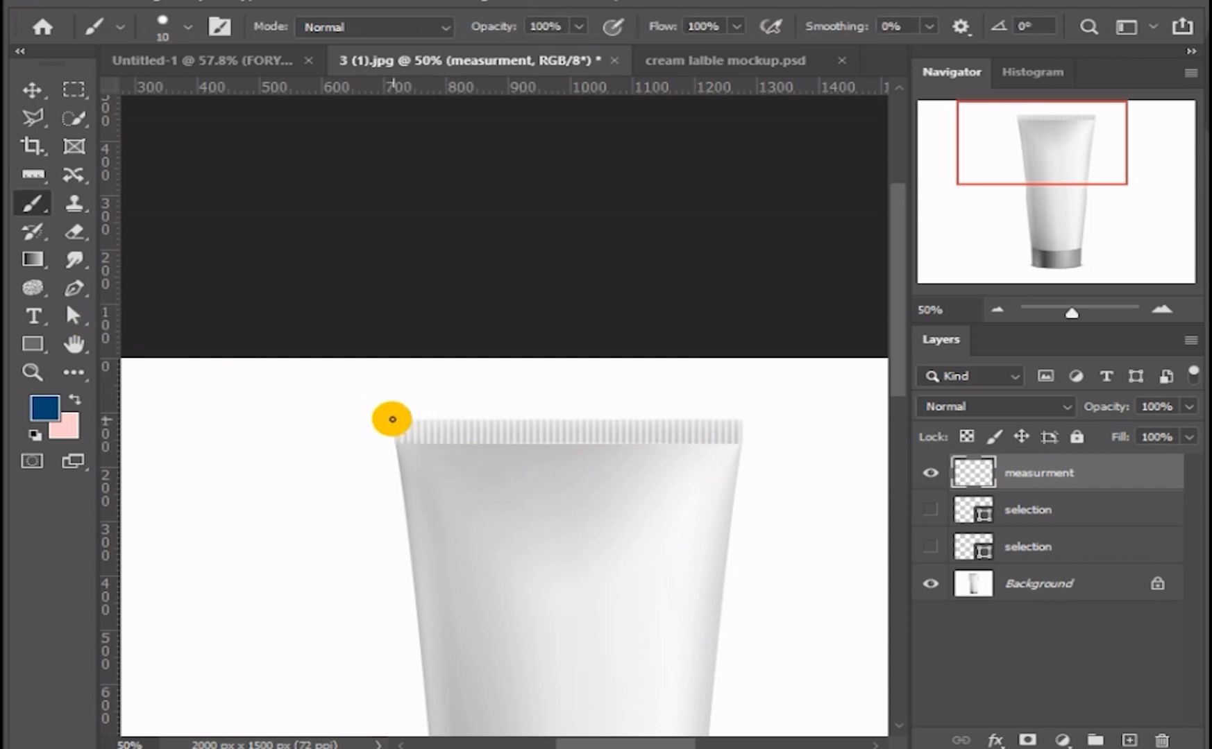
drag(397, 420, 723, 420)
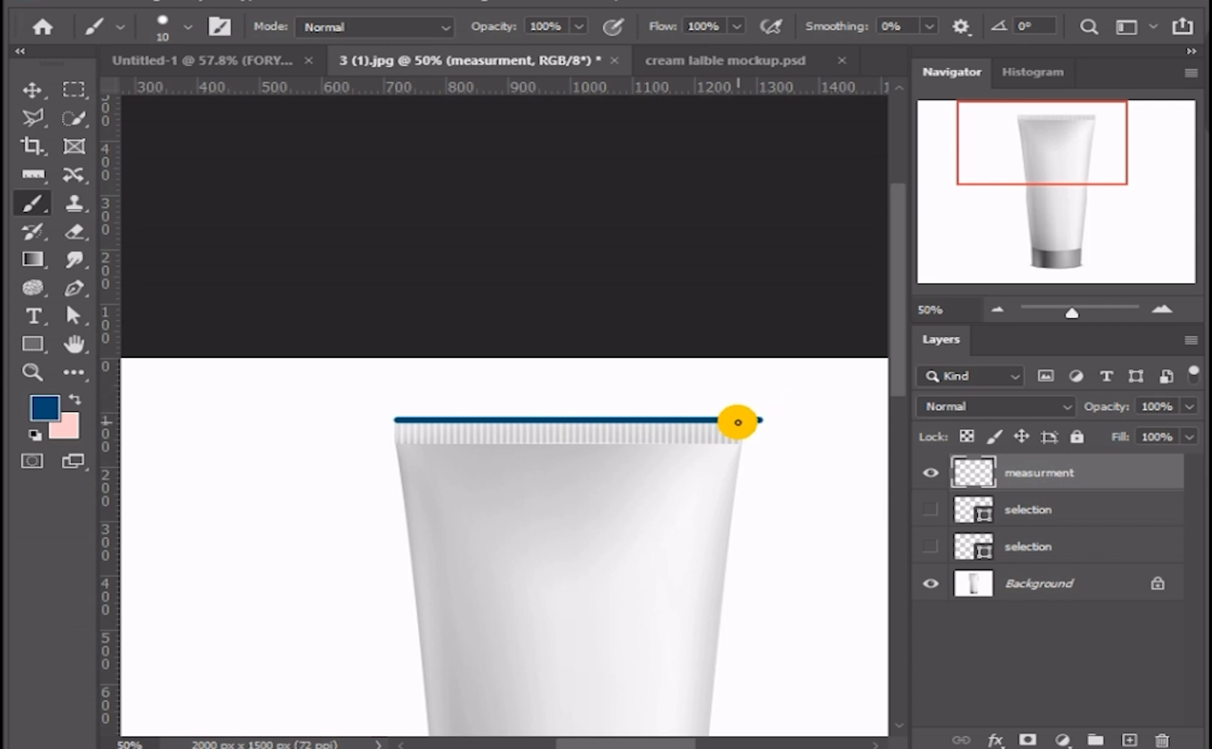
key(ctrl+z)
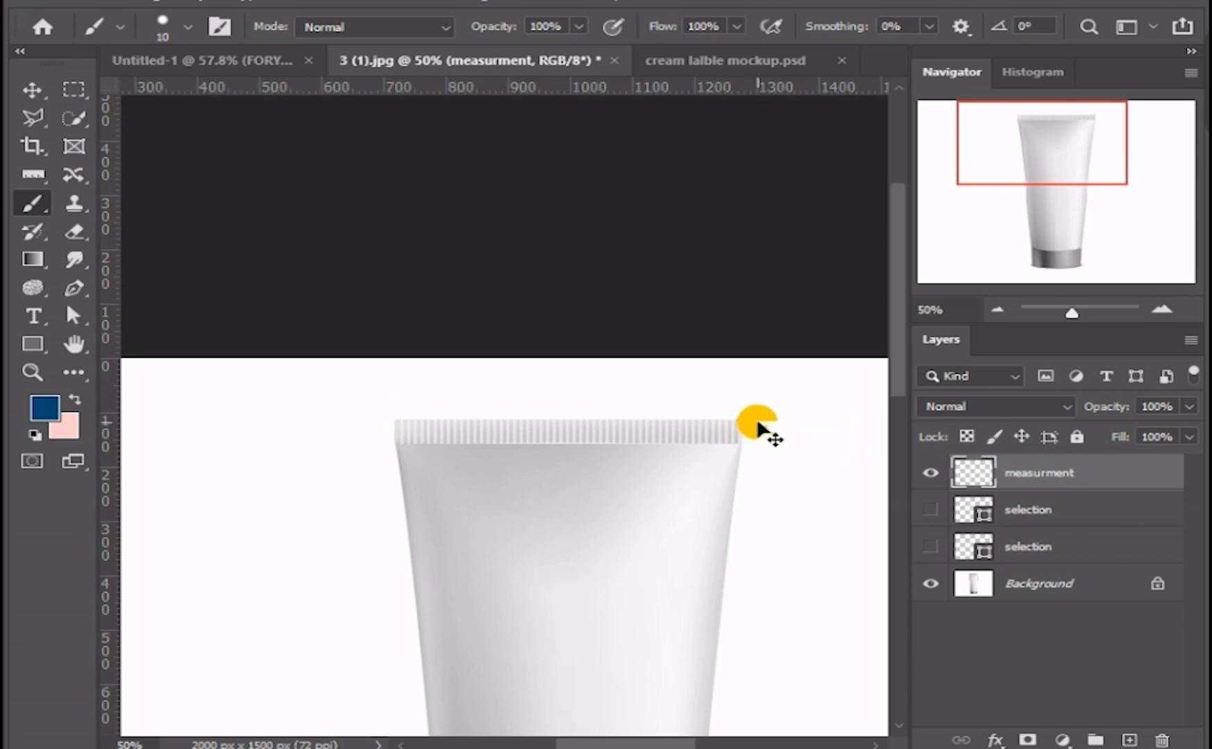
drag(736, 419, 400, 400)
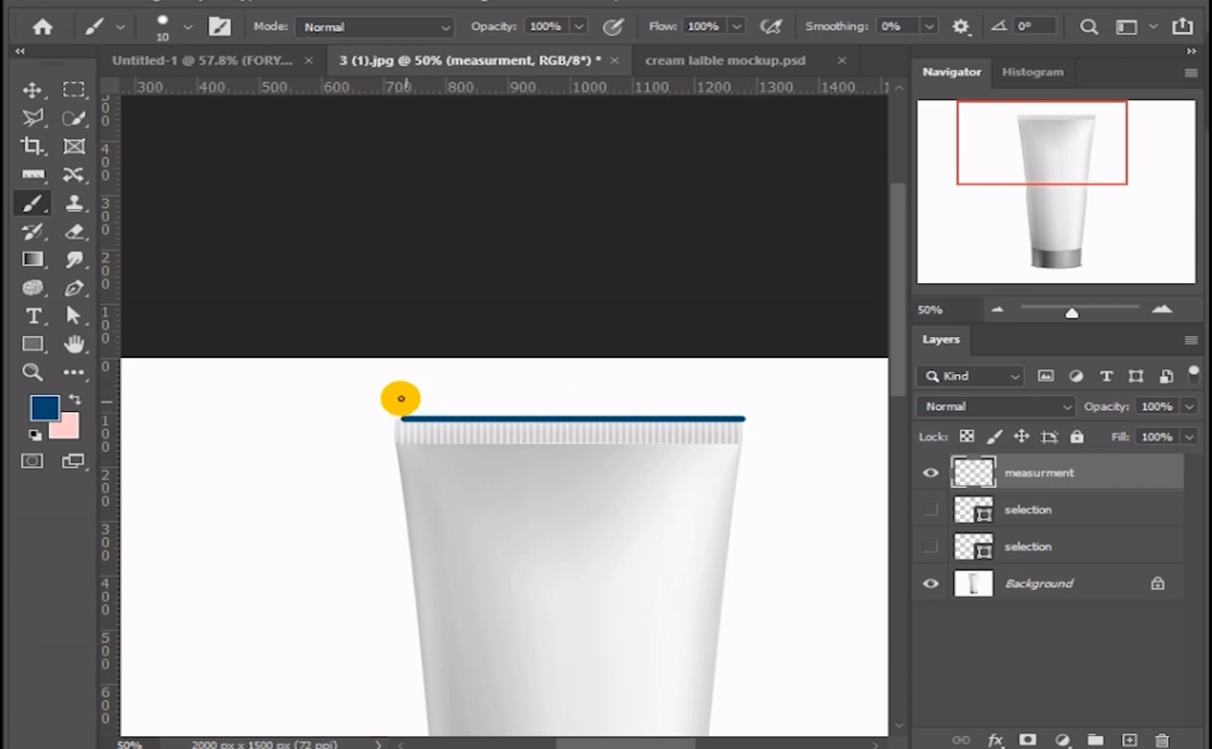
Reduce the brush size to 7 px and handwrite 556 above the line on the tube's top edge.
key(bracketleft)
key(bracketleft)
key(bracketleft)
mouse_move(464, 372)
mouse_down()
mouse_move(475, 395)
mouse_move(464, 397)
mouse_move(468, 371)
mouse_move(501, 369)
mouse_move(494, 397)
mouse_up()
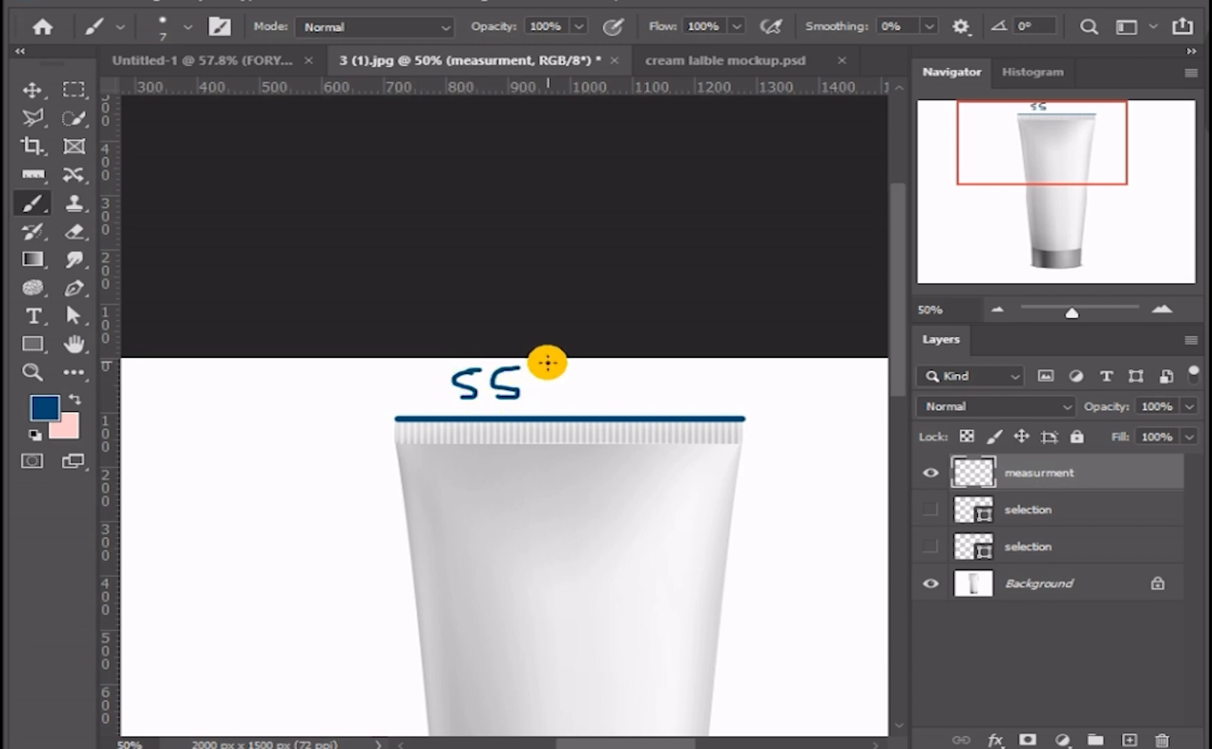
drag(546, 365, 534, 381)
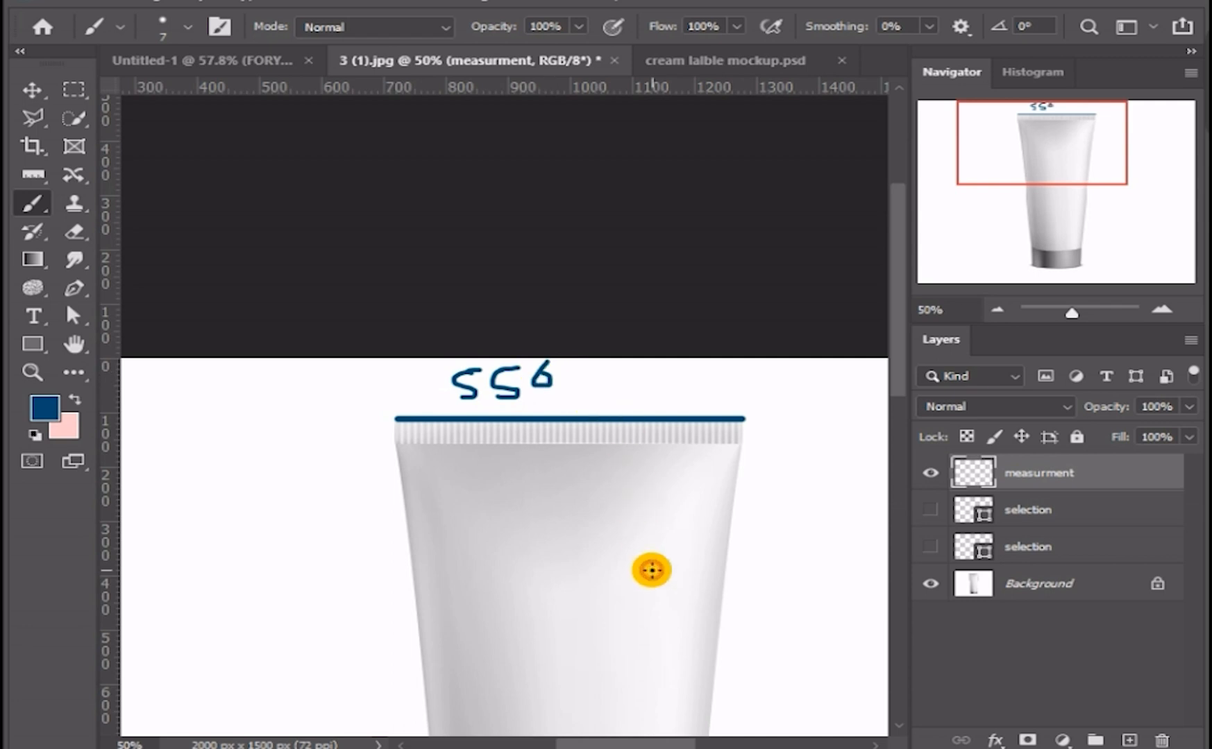
Measure the tube's right side with the Ruler tool, from the upper edge of the cap to the tube's top corner.
key(ctrl+0)
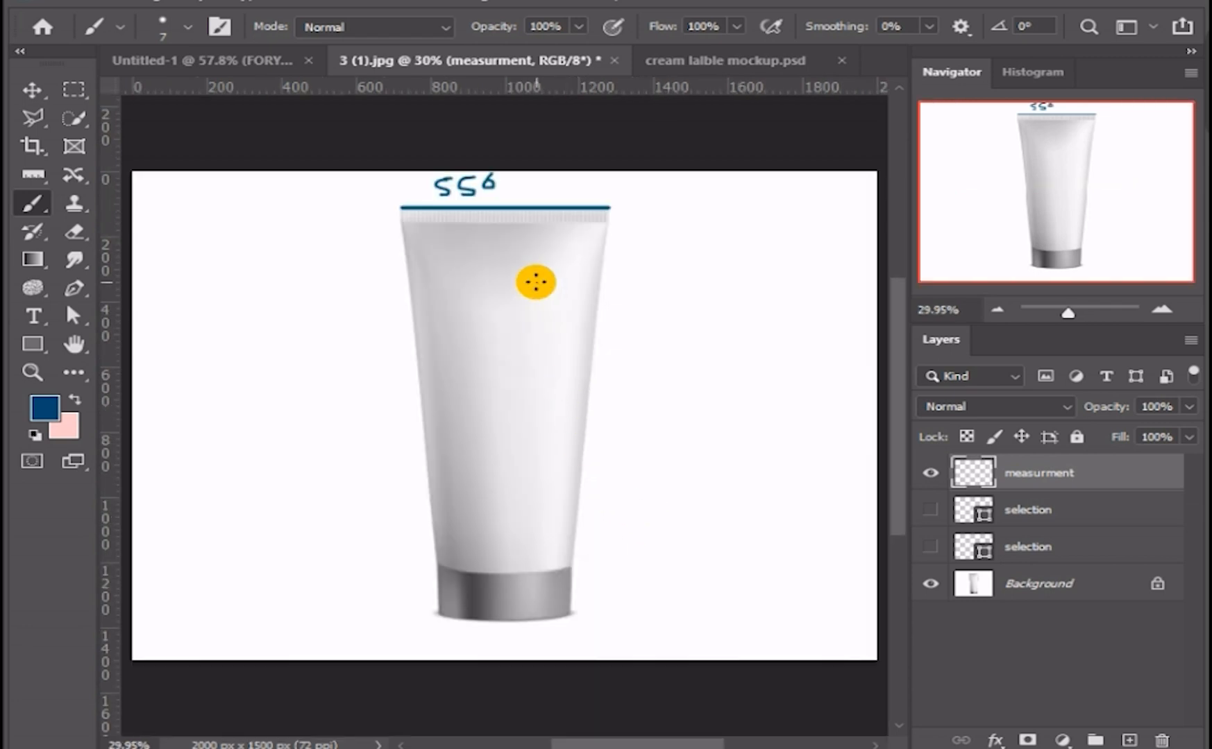
click(32, 175)
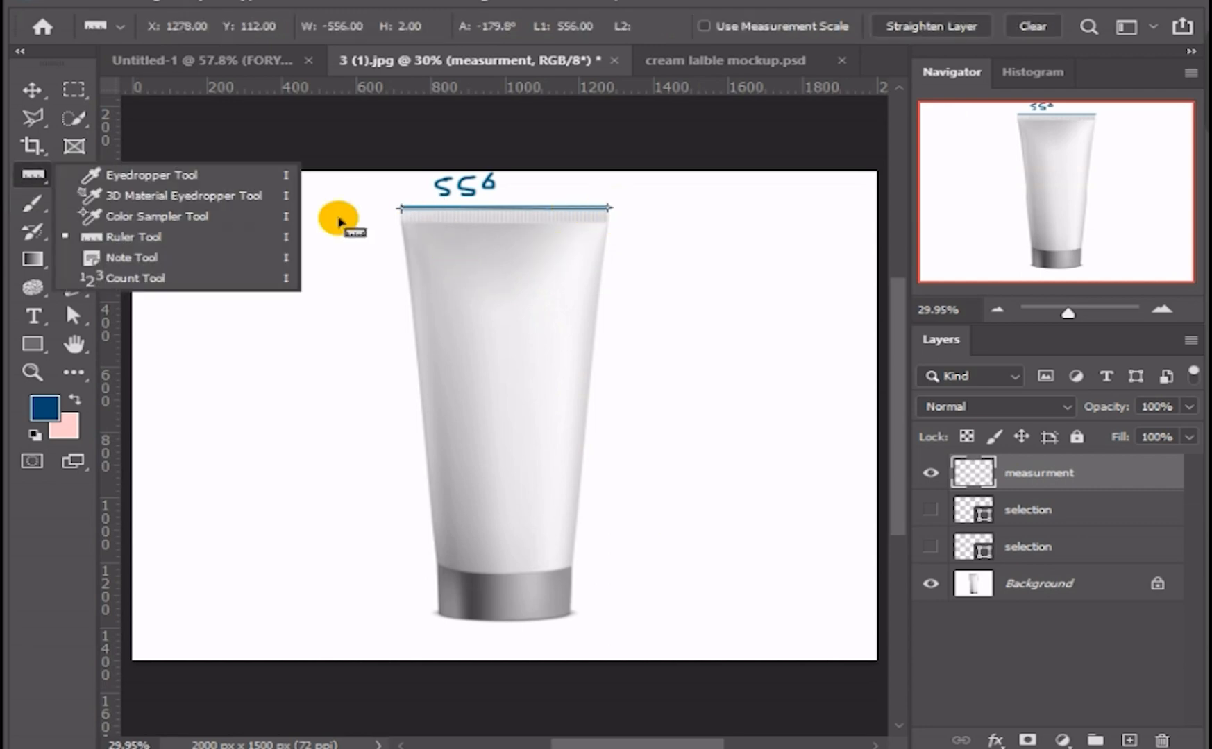
click(573, 569)
drag(571, 568, 614, 207)
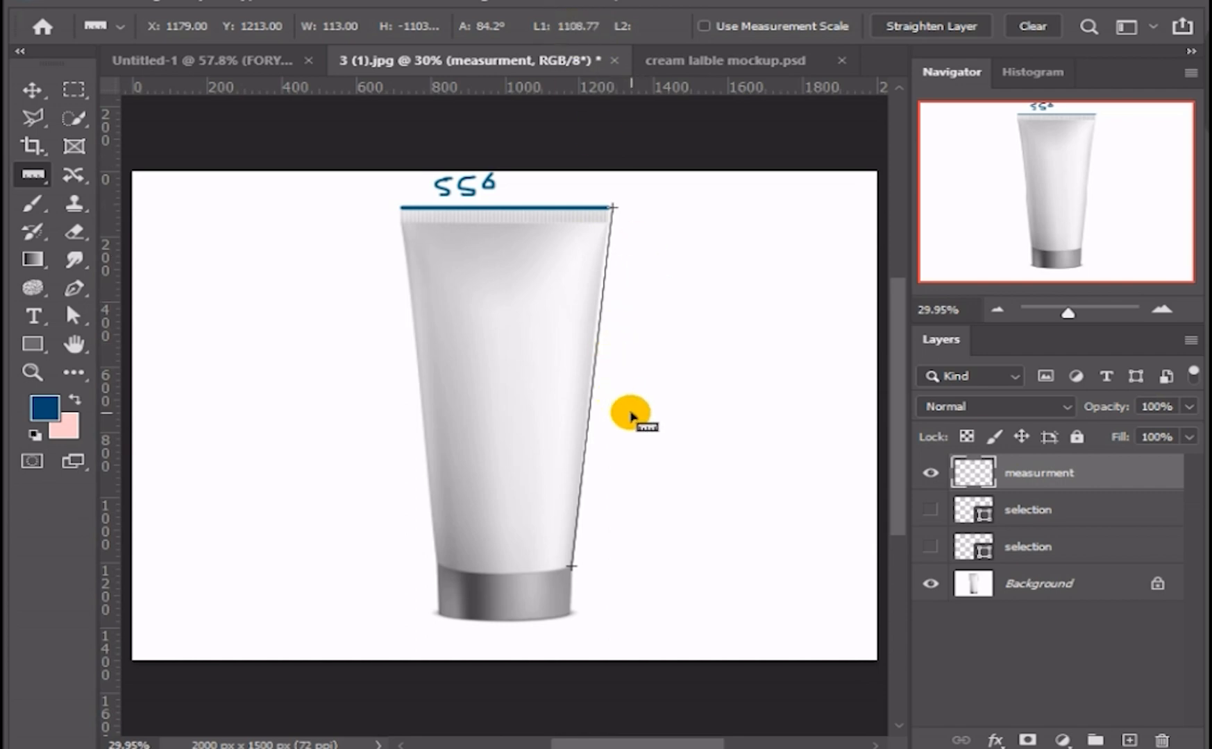
Paint a vertical brush line from the cap up to the tube's top edge and handwrite 1108 beside the tube.
key(b)
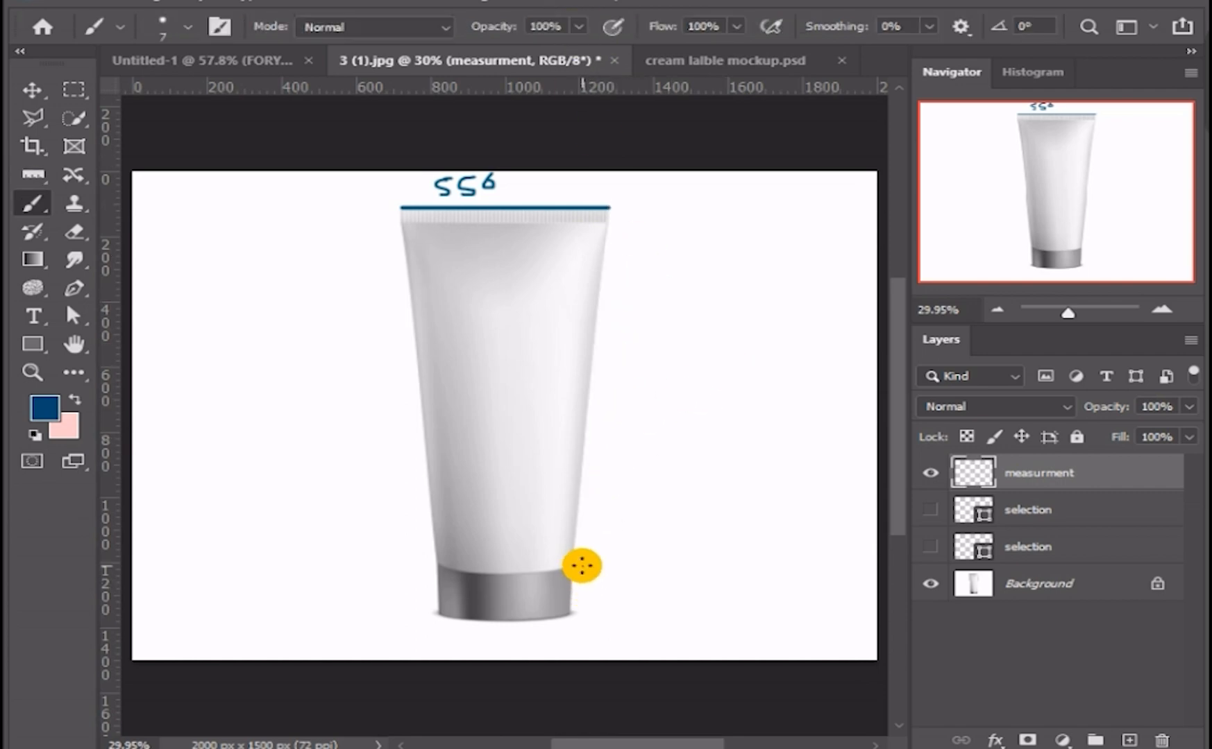
mouse_move(572, 565)
mouse_down()
mouse_move(573, 435)
mouse_move(603, 220)
mouse_up()
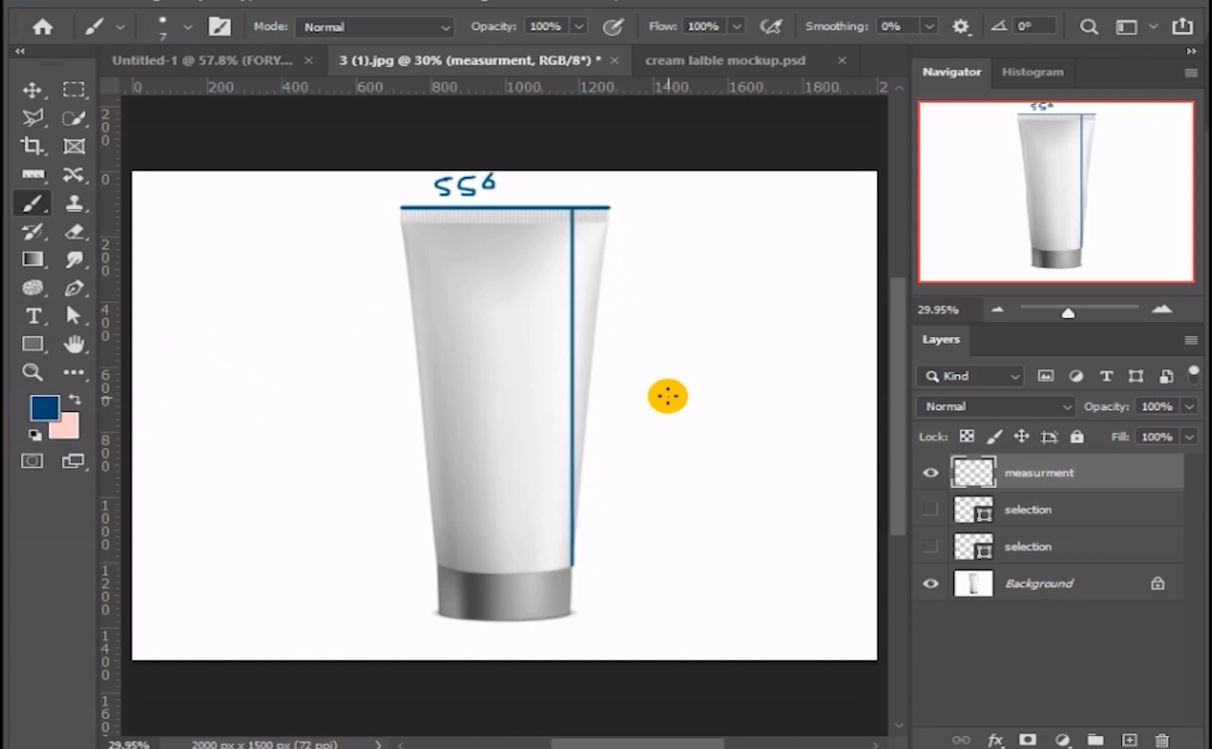
mouse_move(641, 327)
mouse_down()
mouse_move(651, 353)
mouse_move(664, 352)
mouse_move(693, 298)
mouse_move(703, 327)
mouse_move(687, 297)
mouse_up()
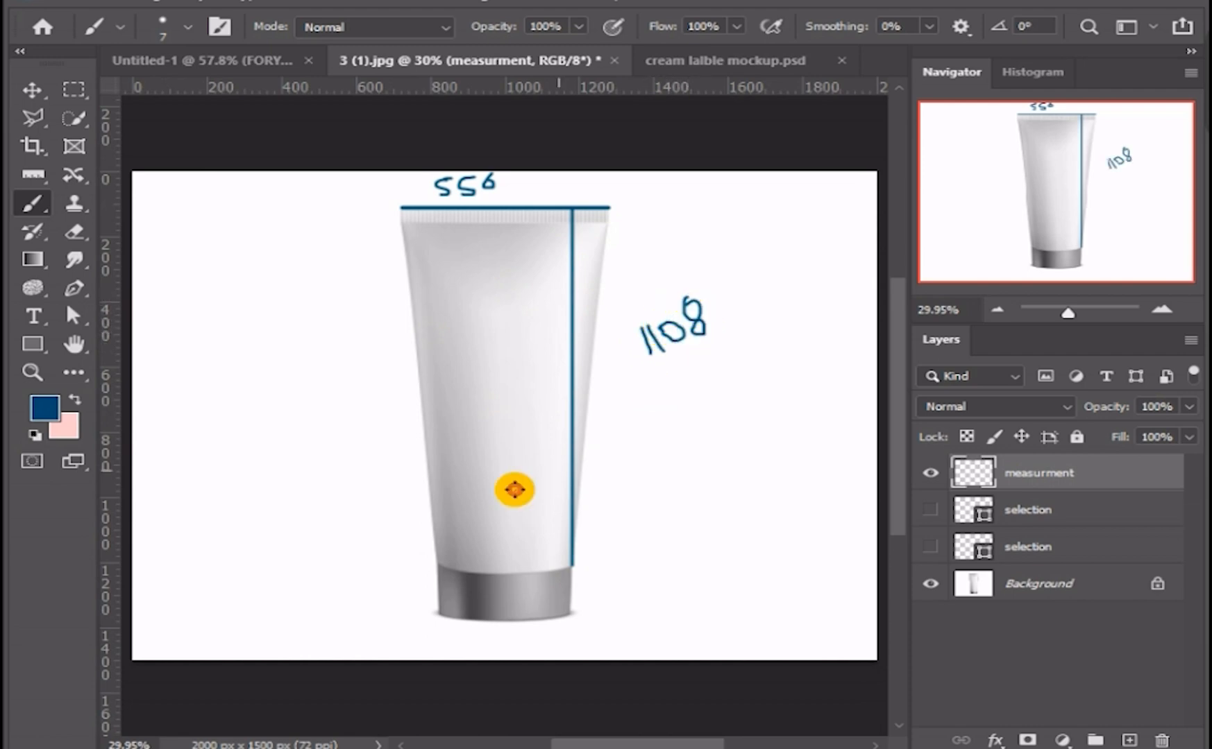
Create a rectangle shape 556 px wide and 1108 px high with a dark blue fill and no stroke.
click(37, 340)
click(285, 26)
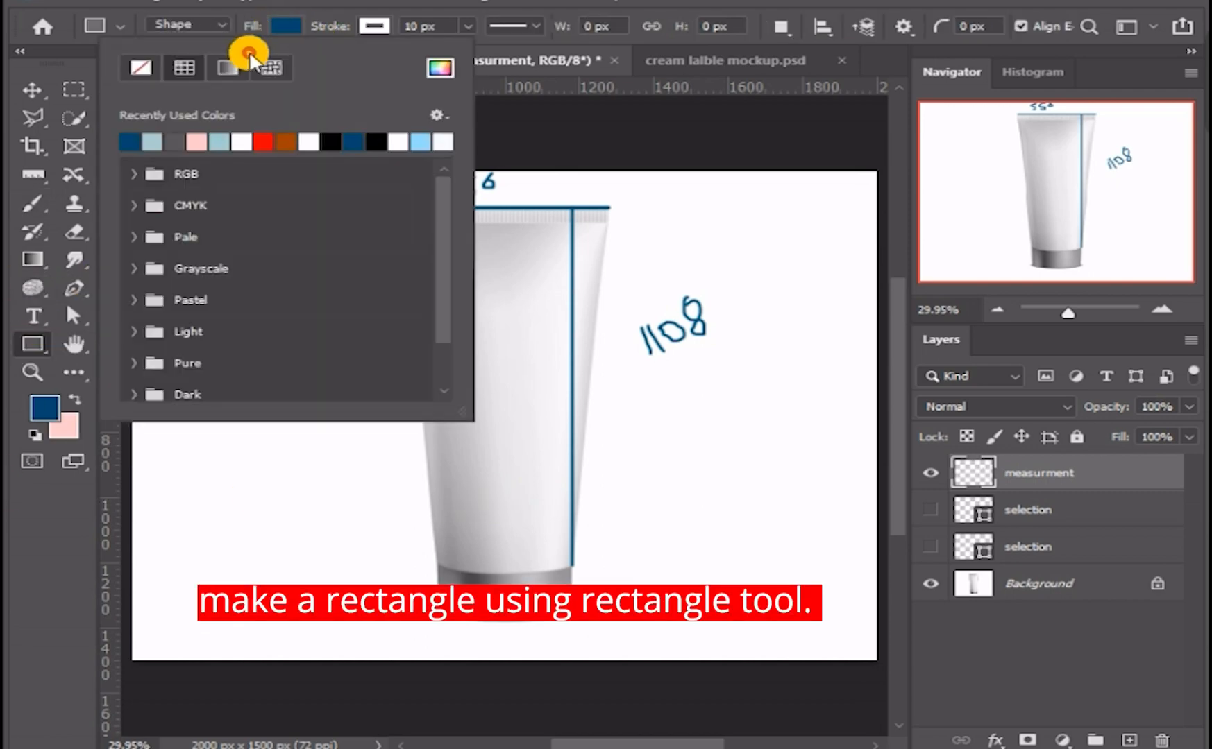
click(368, 26)
click(224, 66)
click(32, 343)
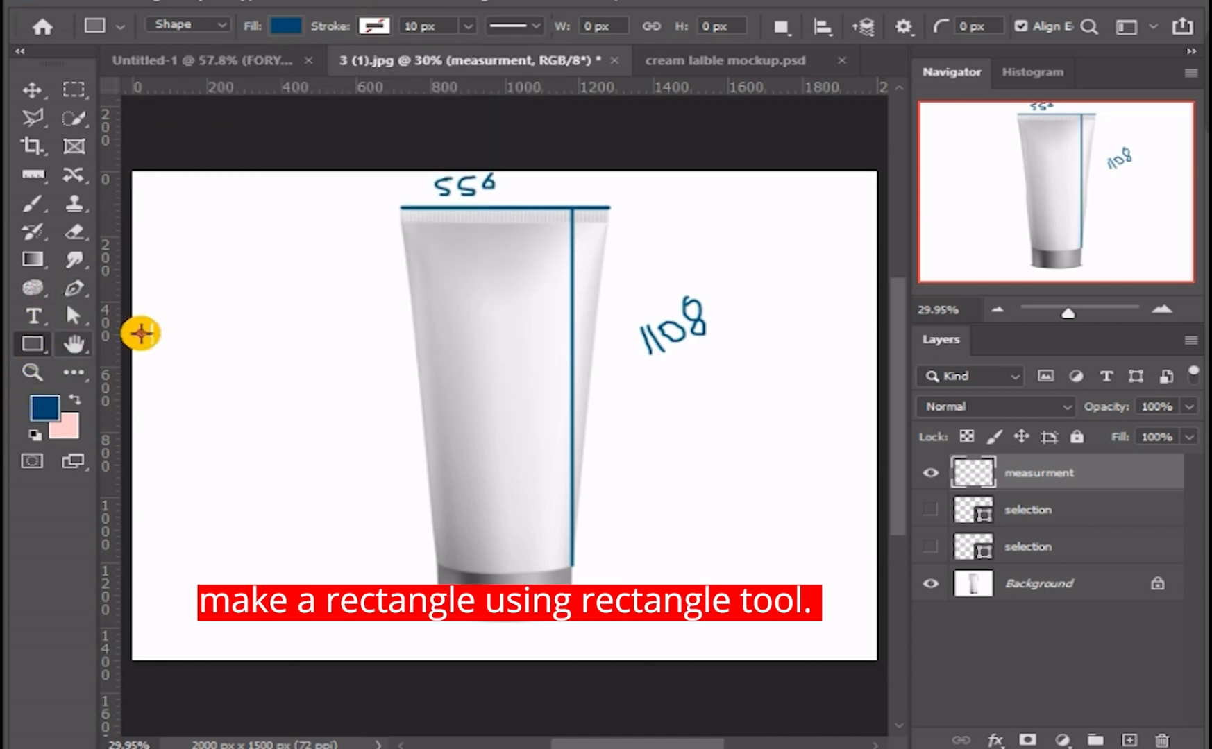
click(197, 349)
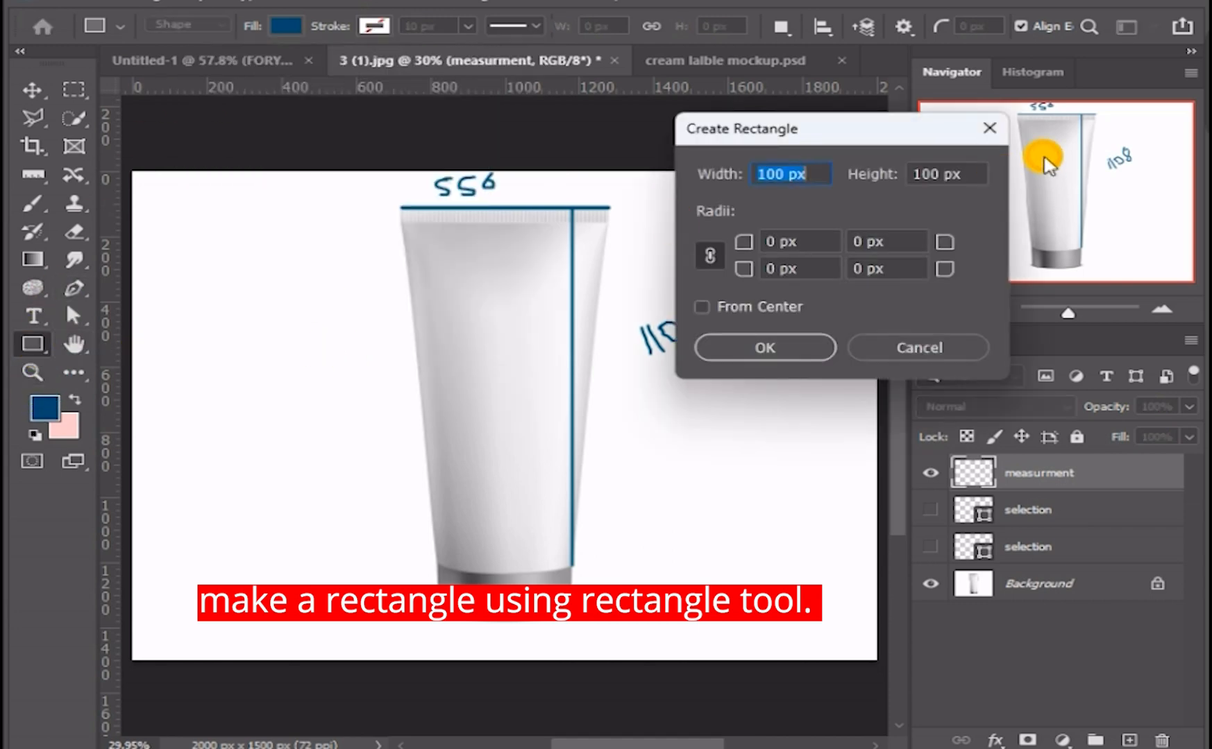
drag(912, 127, 379, 328)
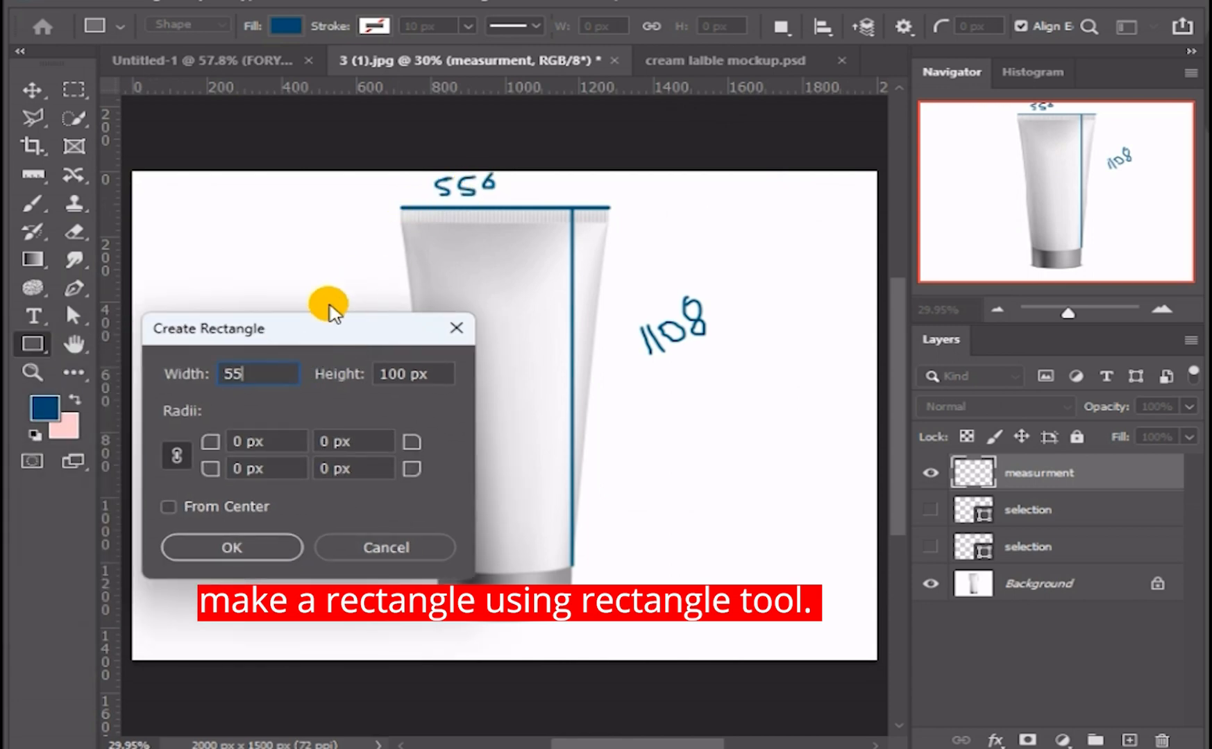
click(391, 375)
text(1108)
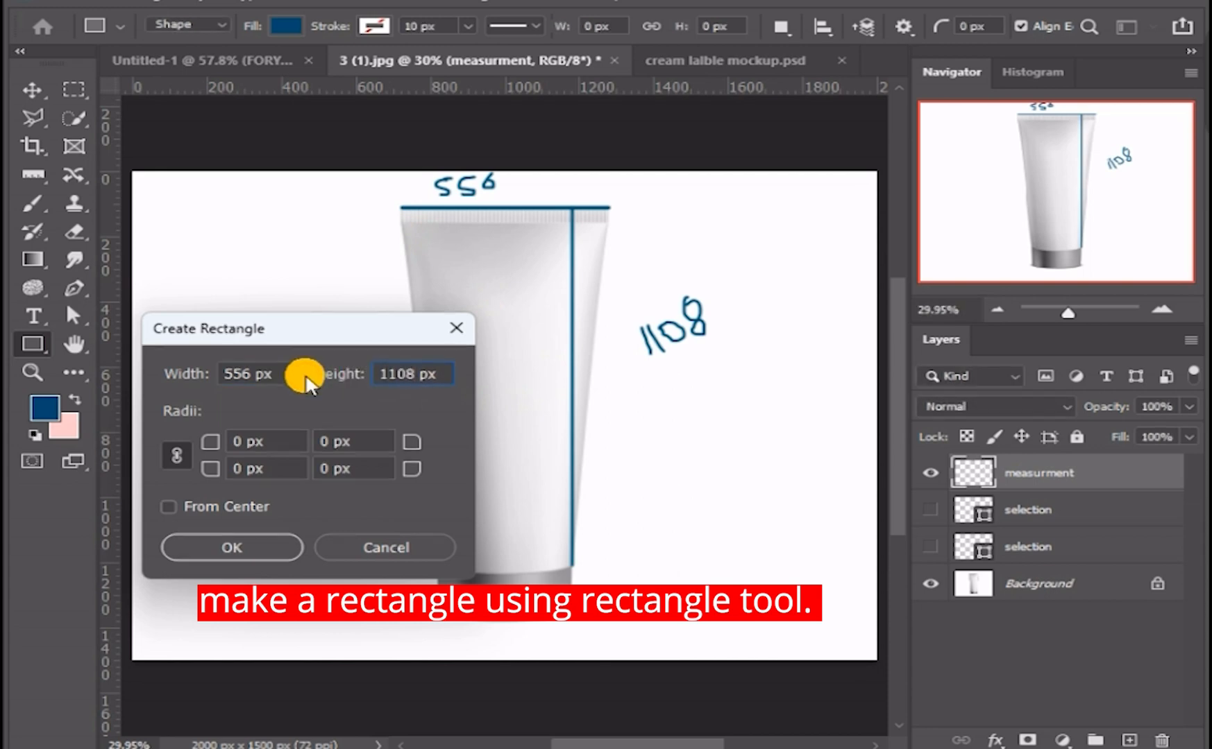
key(Return)
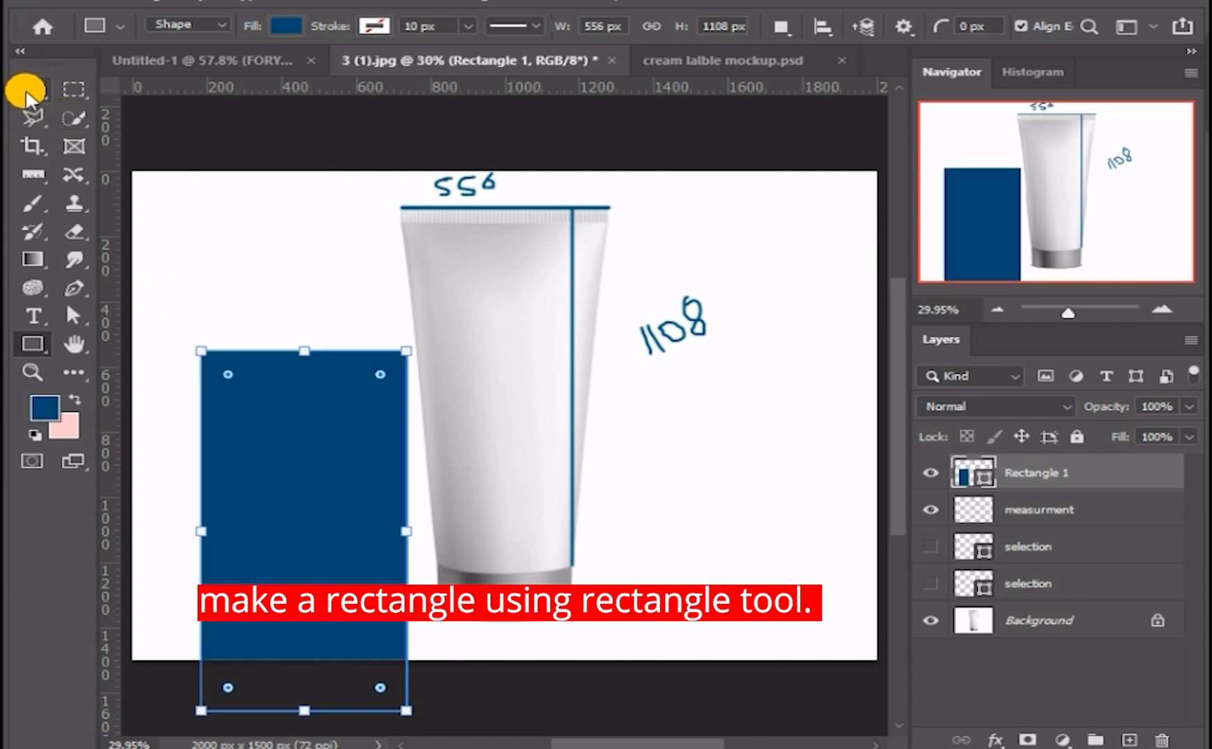
Move the blue rectangle over the tube body, flush with its top edge, and hide the measurment layer.
key(v)
drag(285, 525, 484, 389)
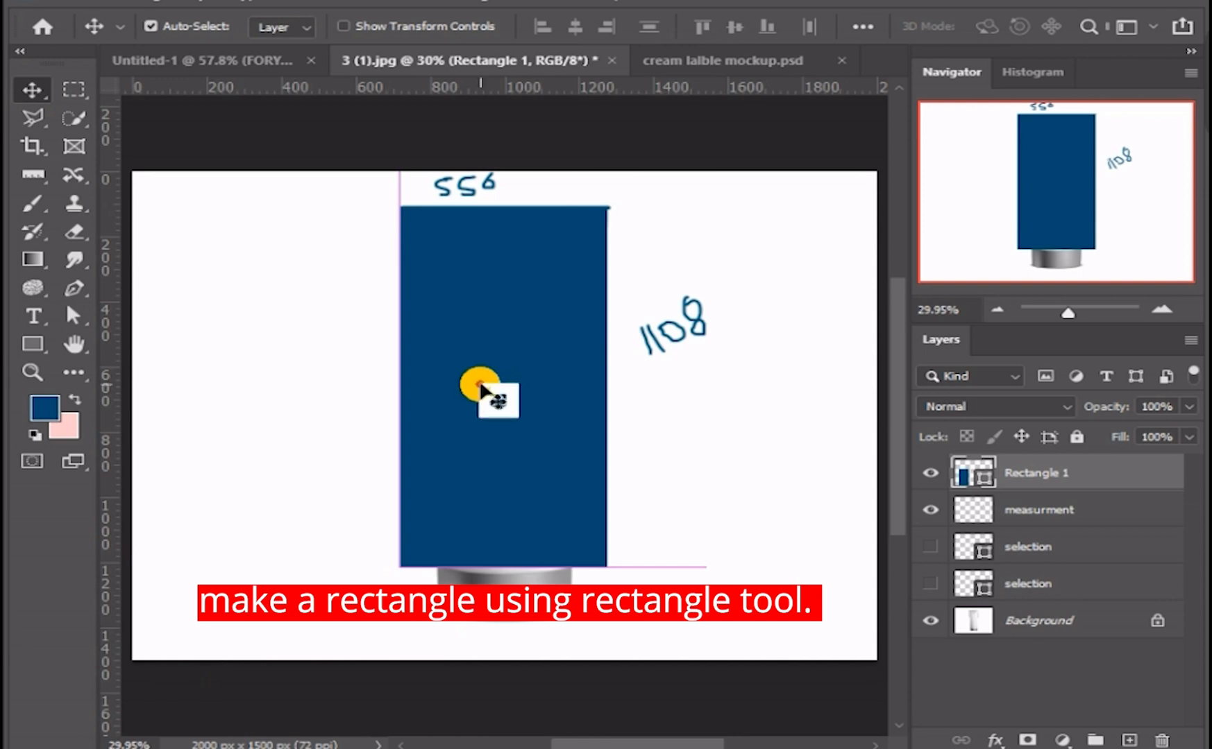
click(1014, 515)
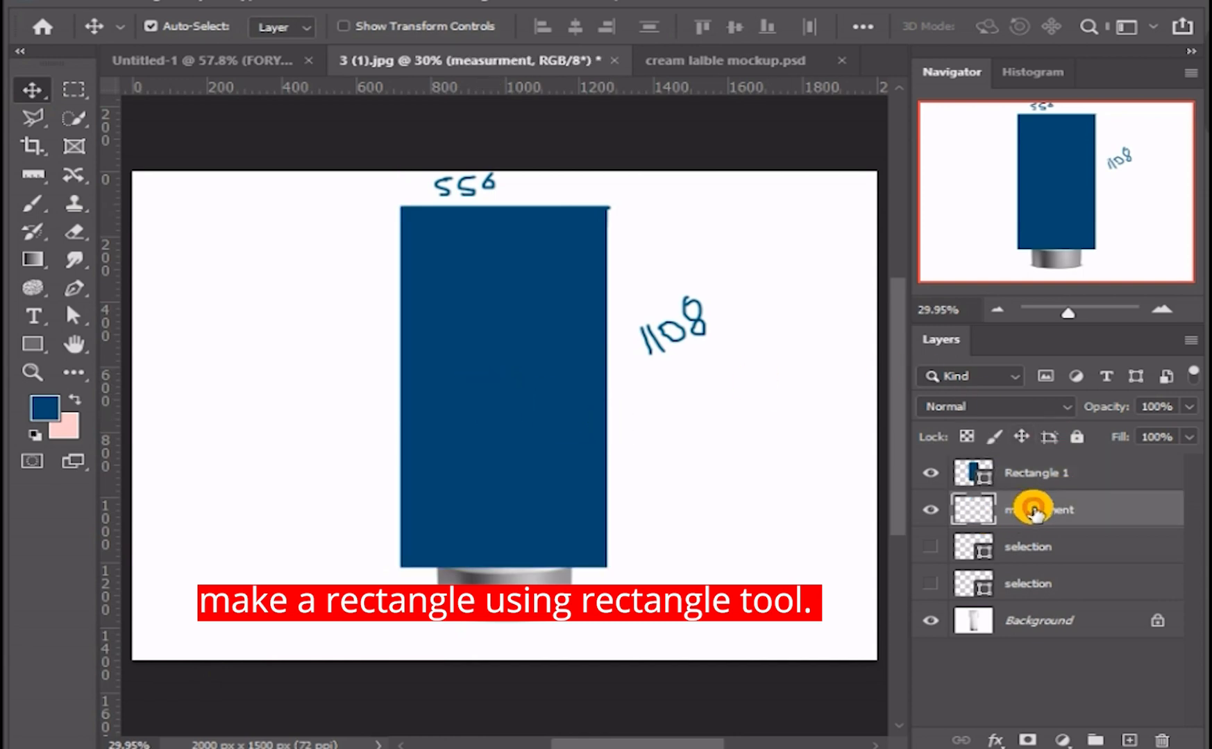
click(930, 509)
Rename the rectangle layer to lable' and convert it to a smart object.
click(1018, 474)
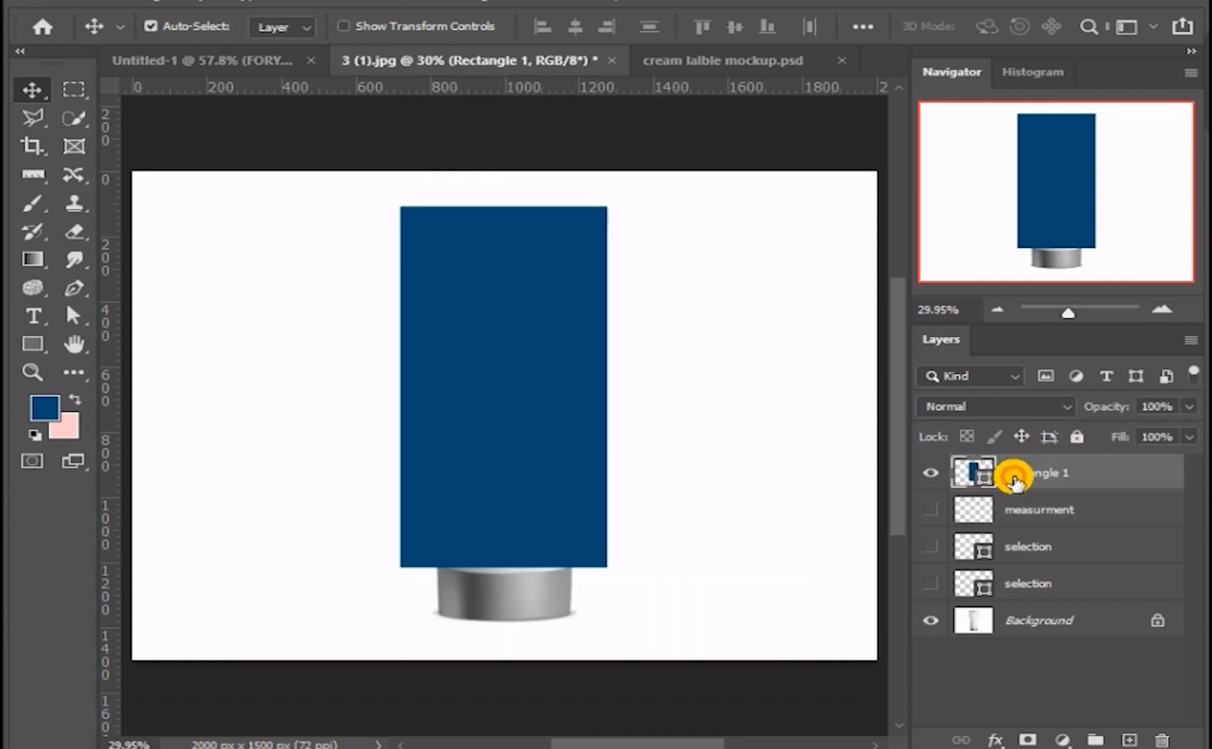
double_click(1012, 471)
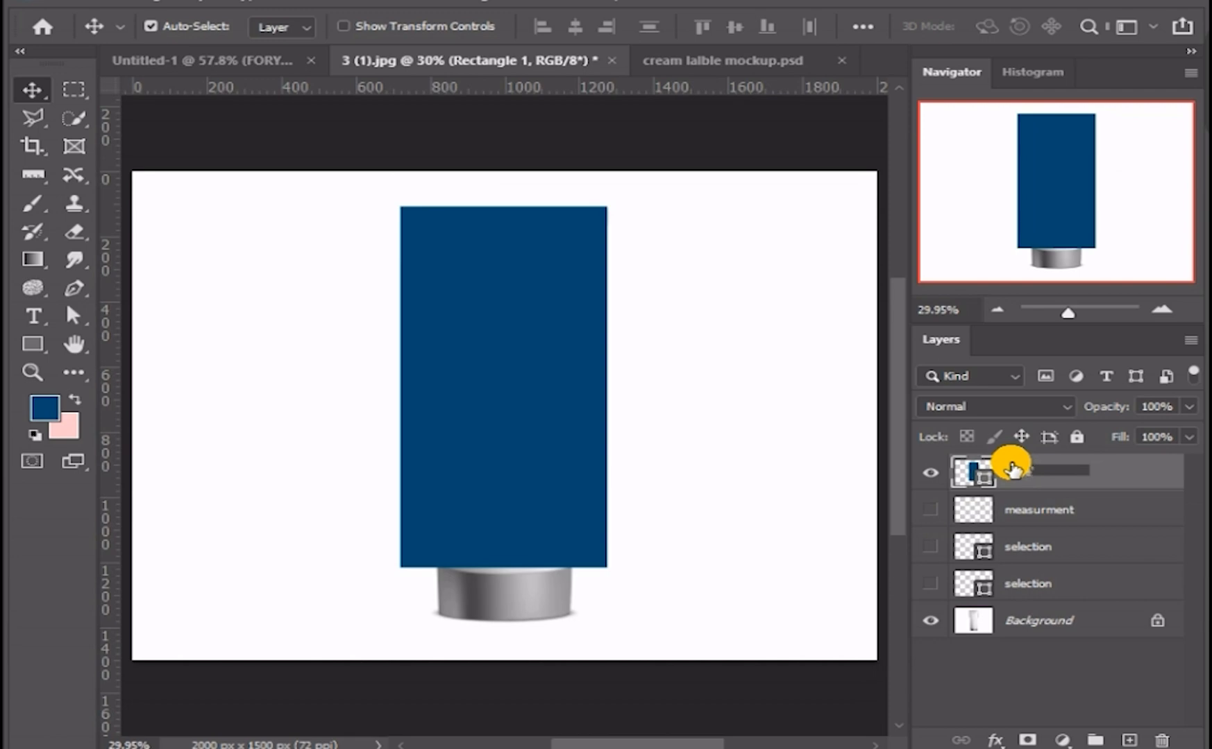
text(lable')
key(Return)
right_click(1041, 470)
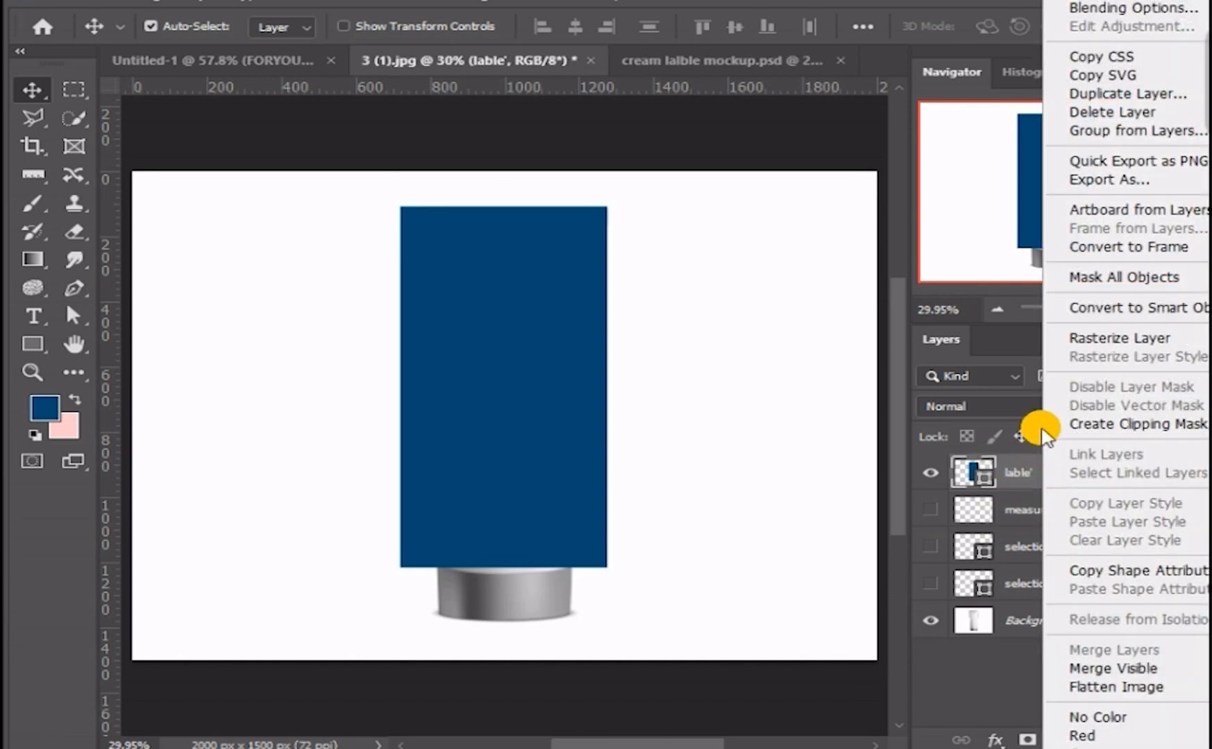
click(1081, 308)
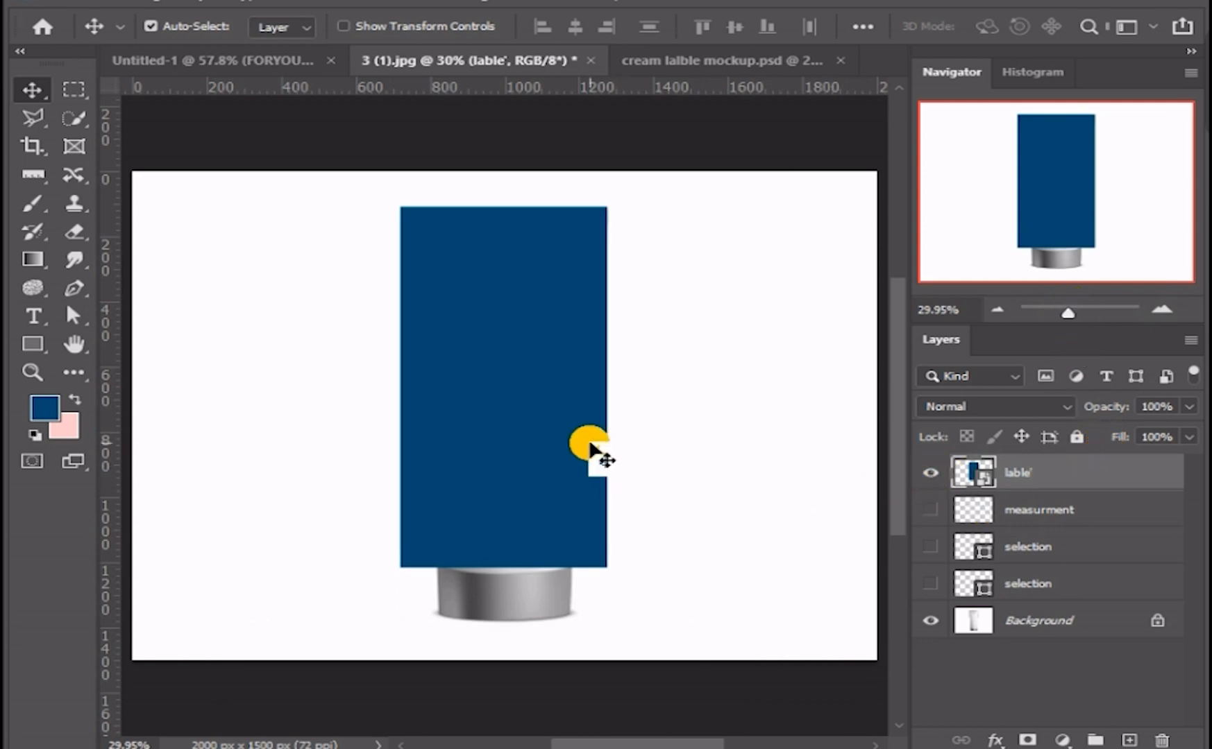
Lower the lable' layer's opacity to 56% and lay a Perspective Warp grid over the whole blue rectangle.
drag(1106, 403, 1048, 401)
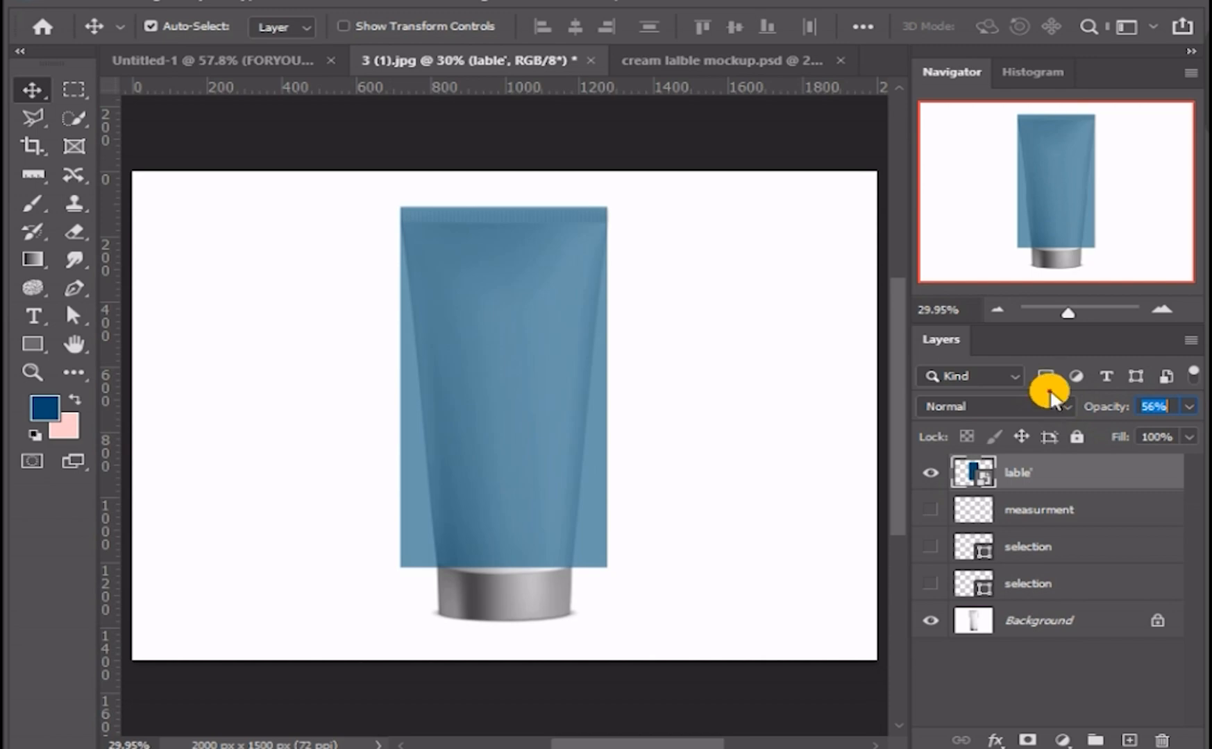
click(105, 2)
click(173, 438)
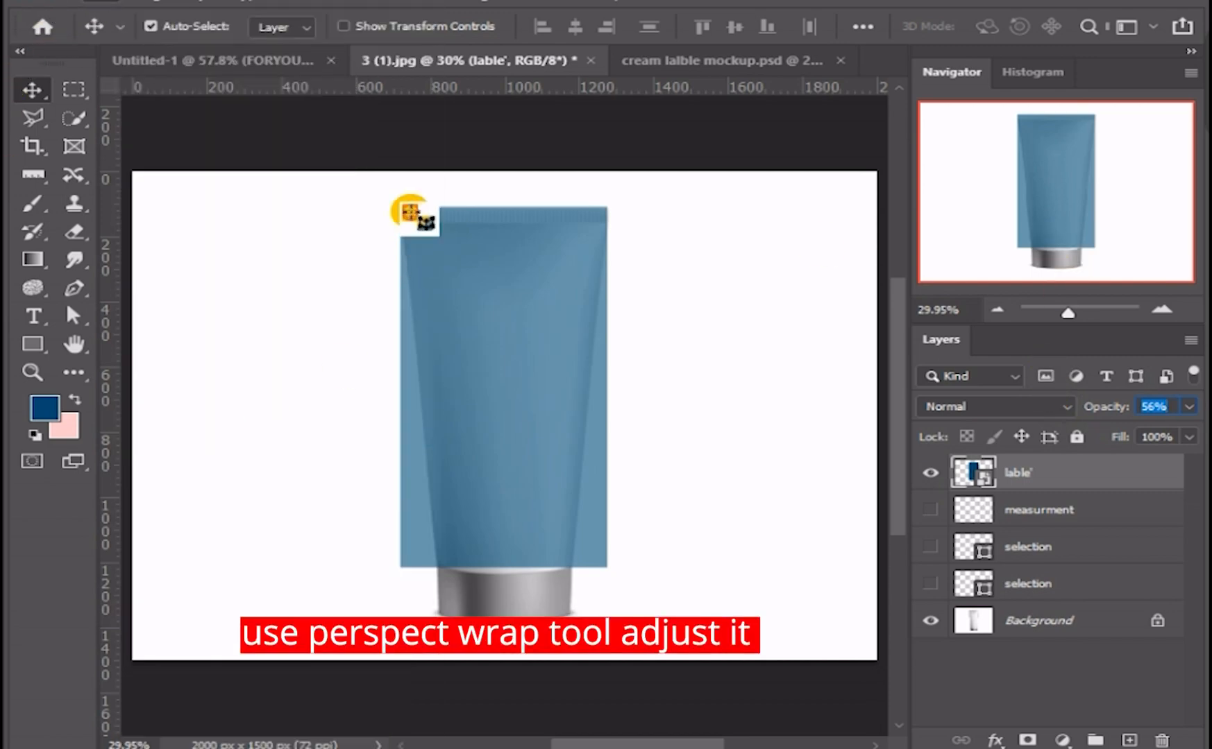
drag(400, 206, 606, 568)
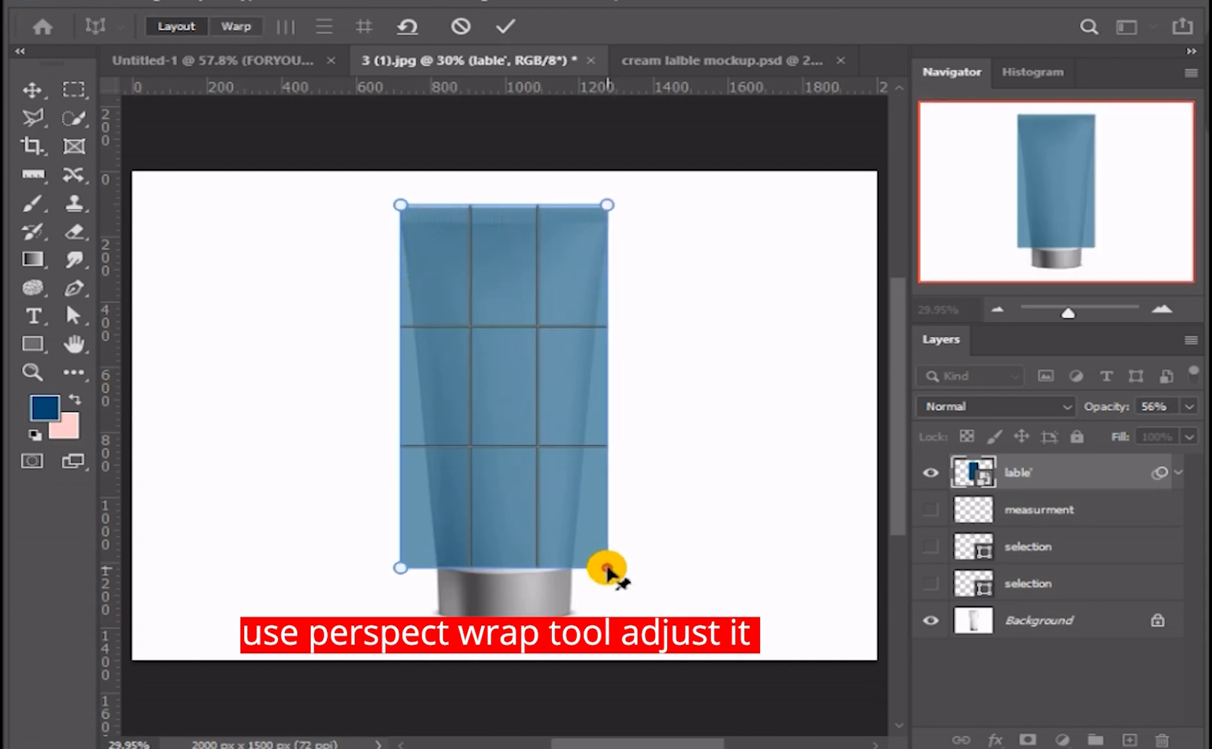
Align the warp grid's upper-left corner pin exactly with the upper-left corner of the blue rectangle.
key(ctrl+plus)
key(ctrl+plus)
key(ctrl+plus)
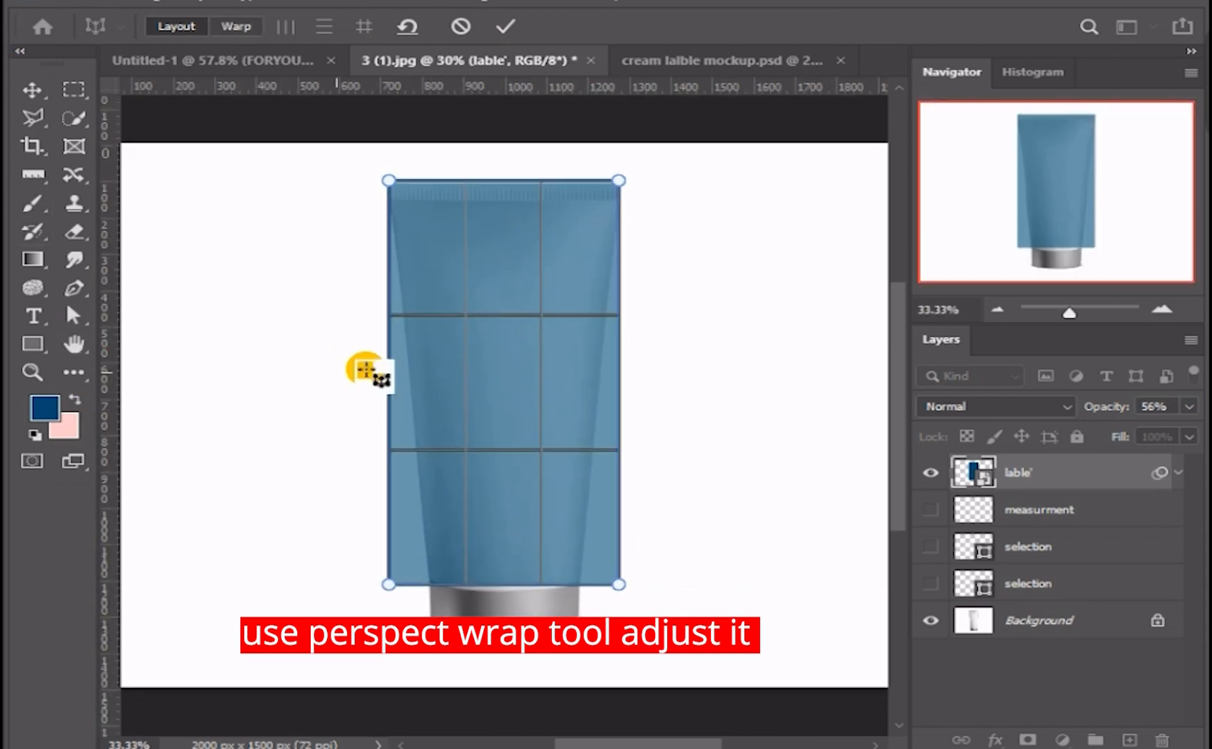
drag(440, 157, 619, 746)
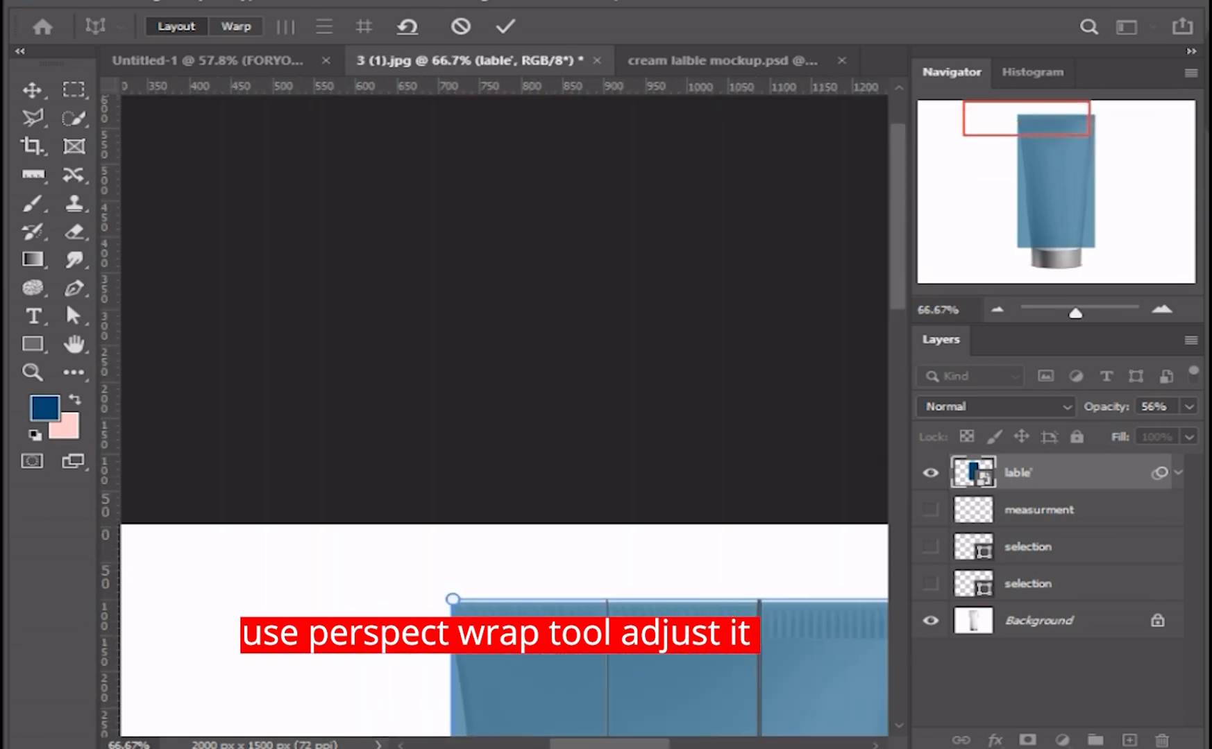
key(ctrl+plus)
drag(499, 659, 220, 124)
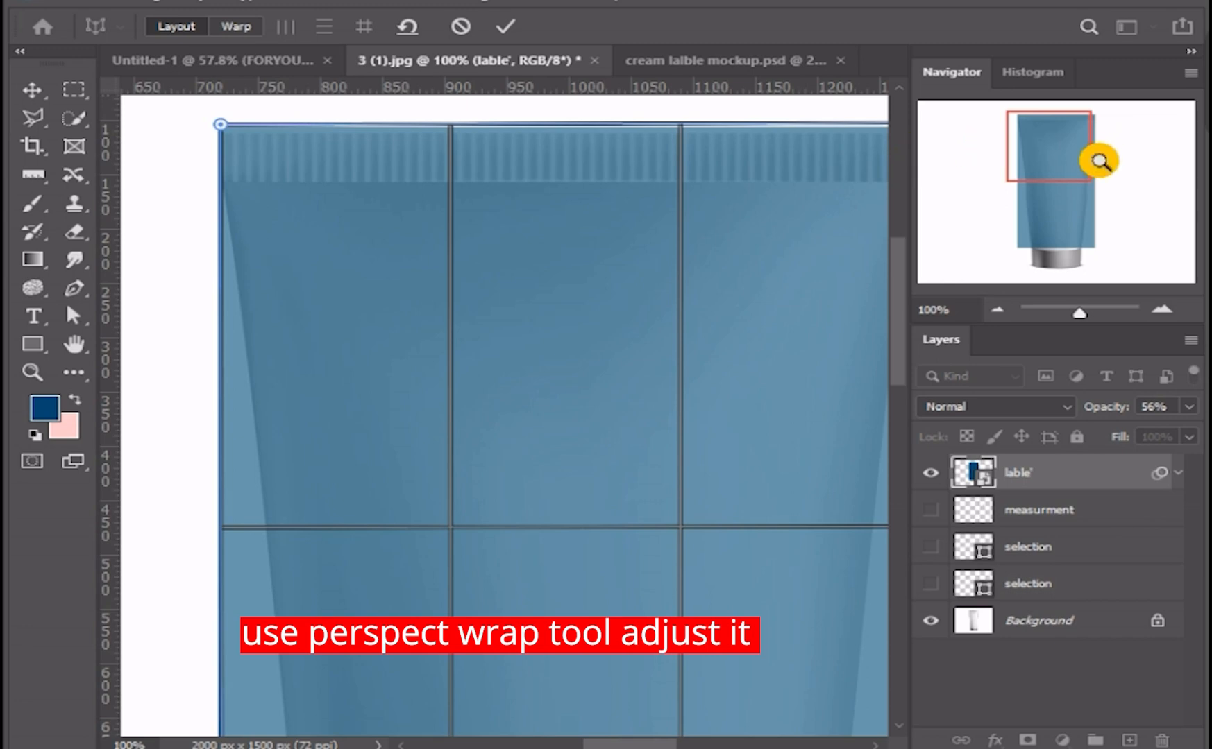
key(ctrl+plus)
drag(862, 706, 966, 709)
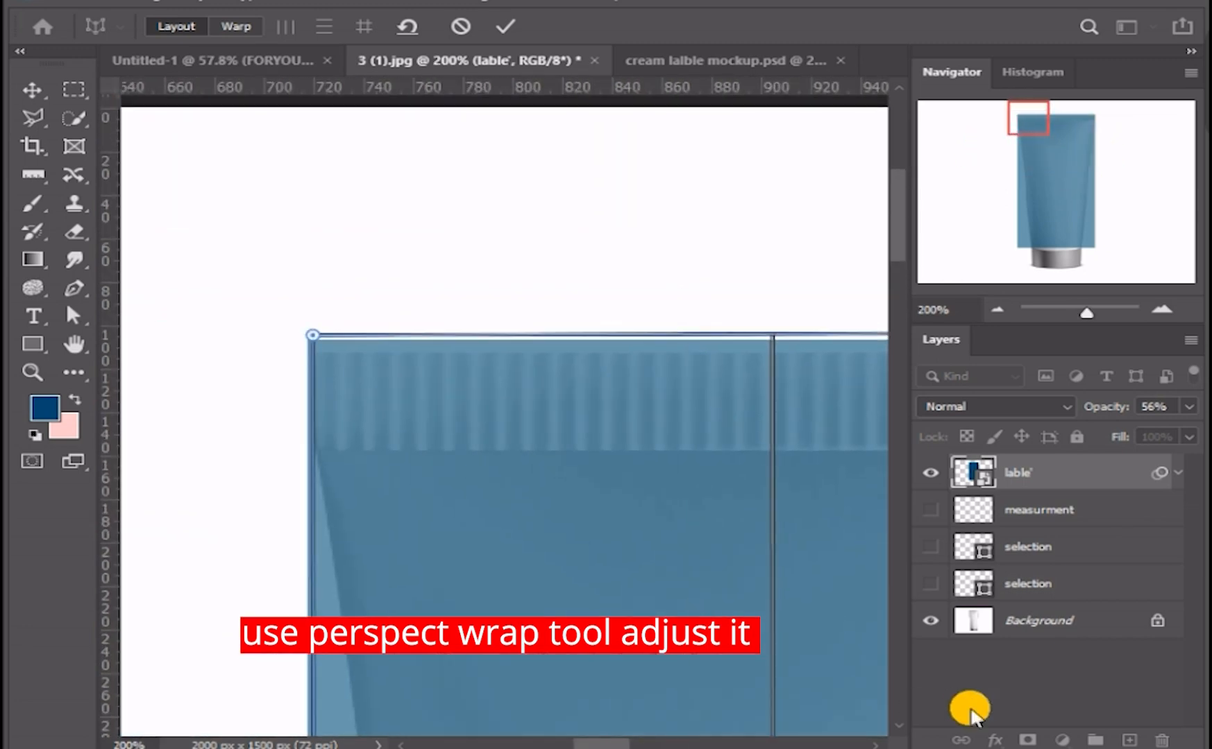
drag(400, 471, 479, 510)
key(ctrl+plus)
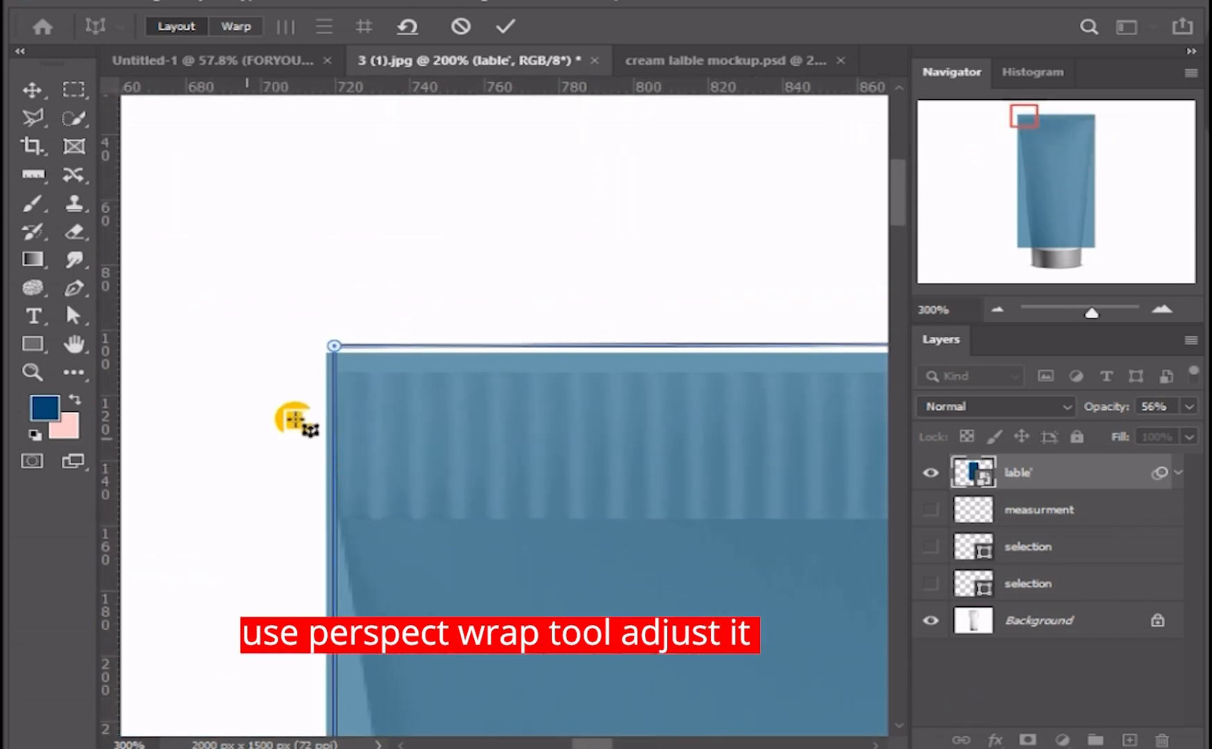
drag(332, 346, 326, 354)
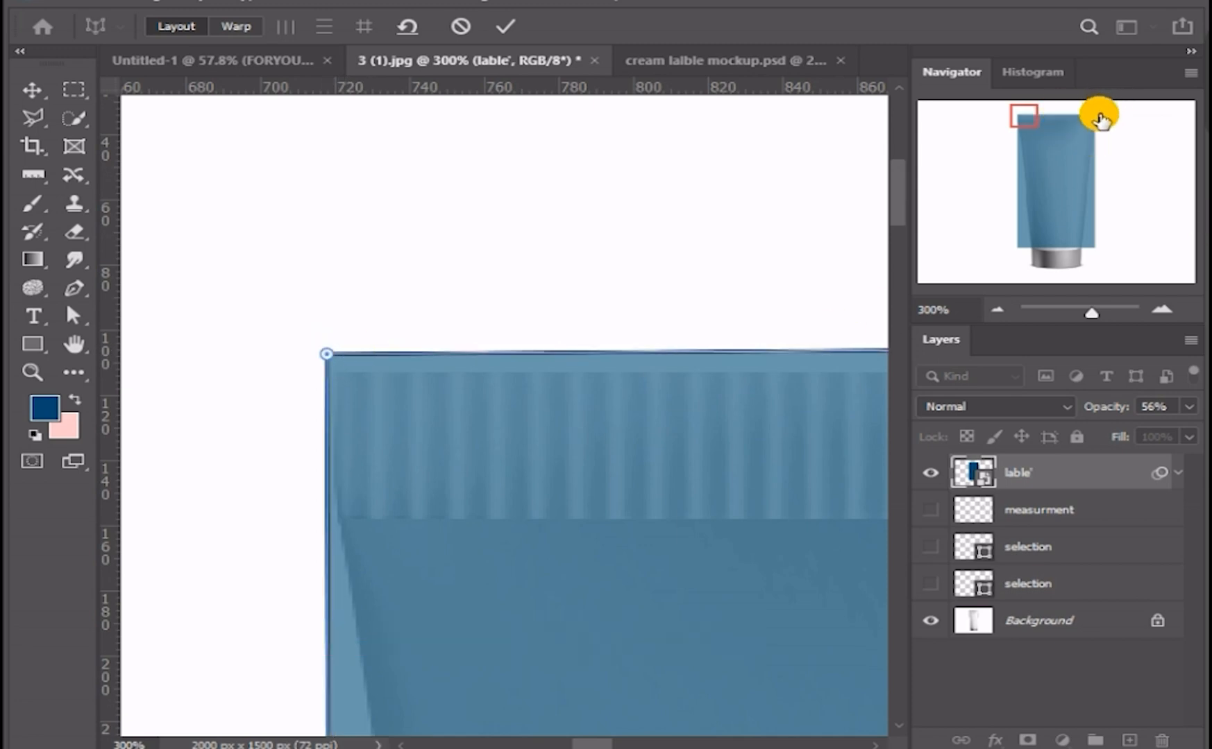
Align the warp grid's remaining three corner pins exactly with the corners of the blue rectangle.
click(1095, 118)
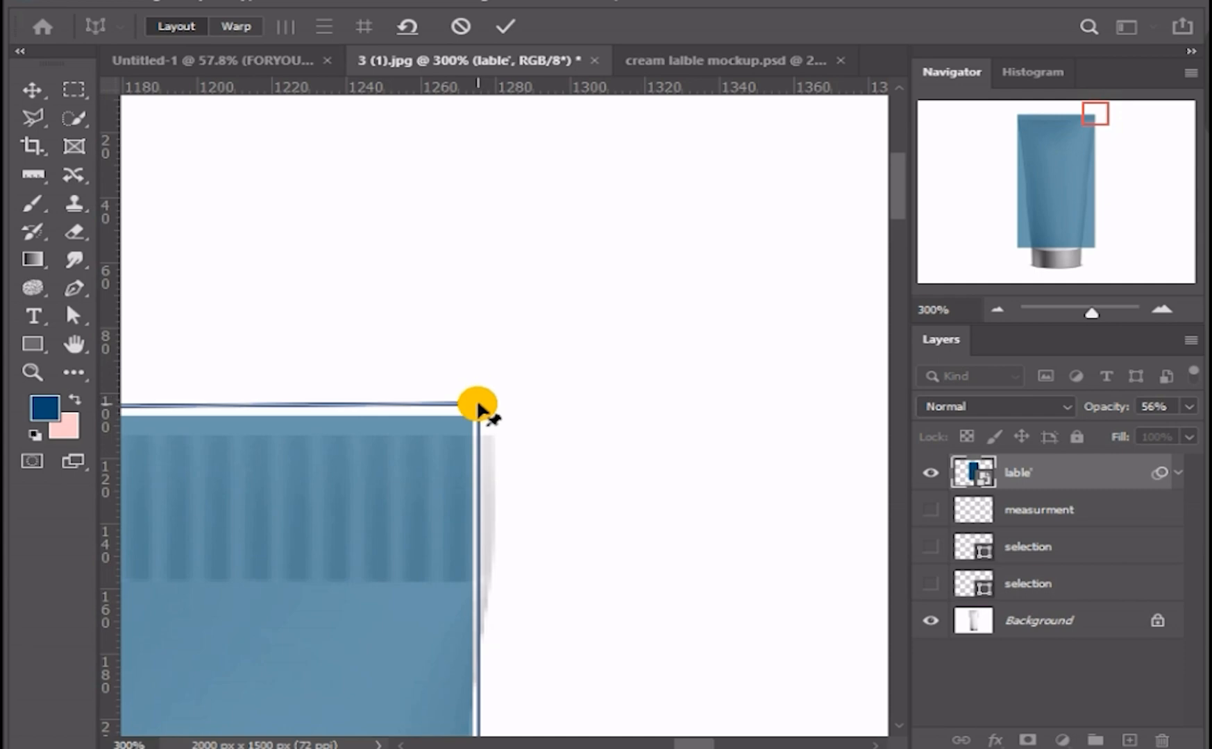
drag(477, 406, 474, 415)
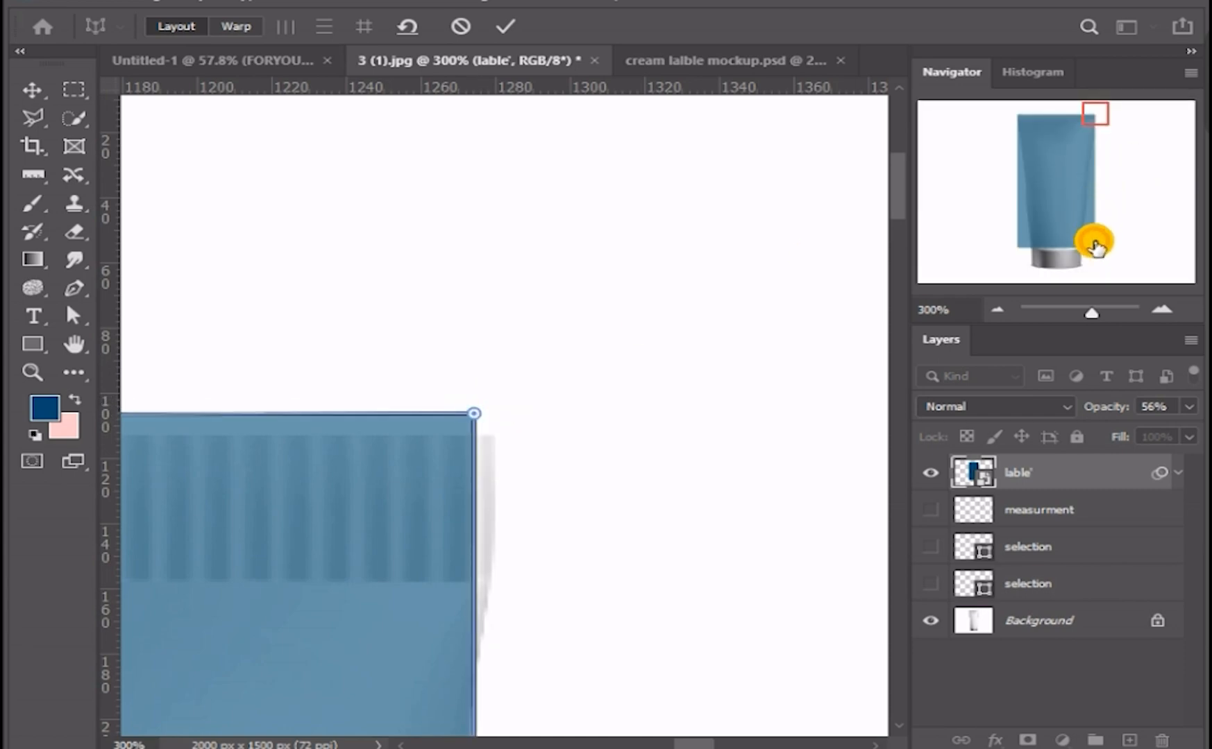
click(1093, 239)
drag(508, 610, 508, 607)
click(1020, 266)
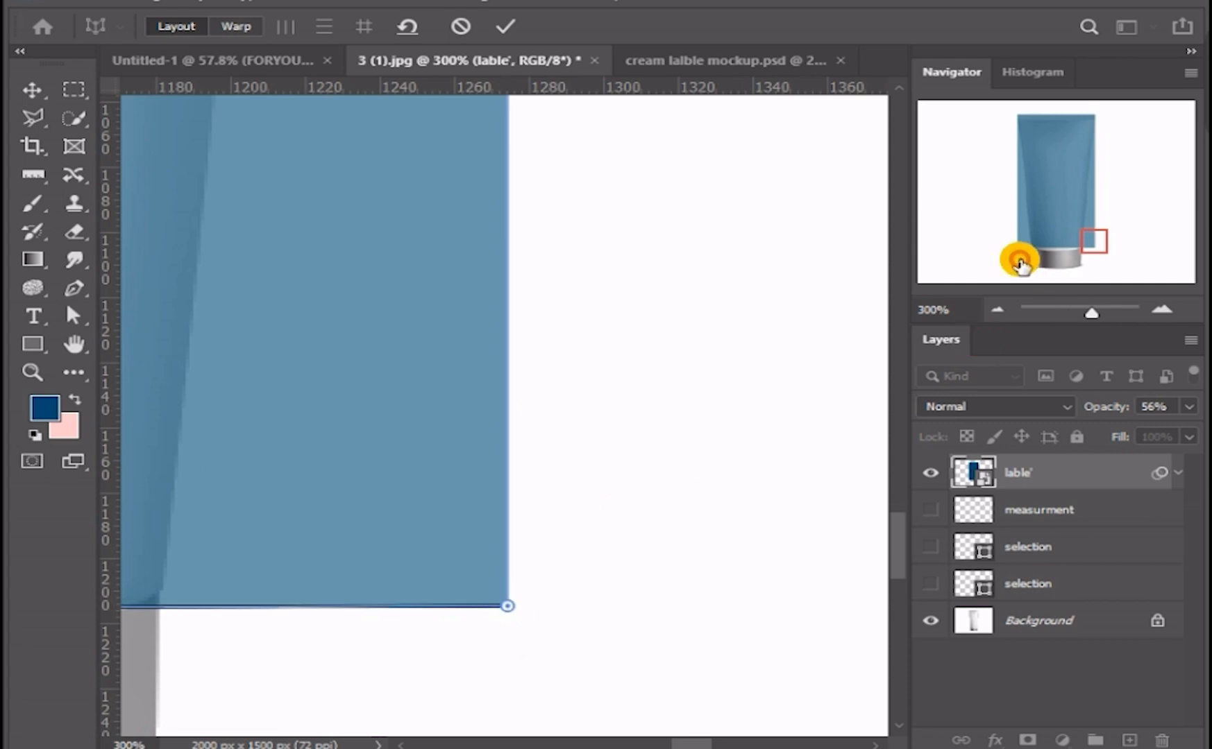
click(1016, 245)
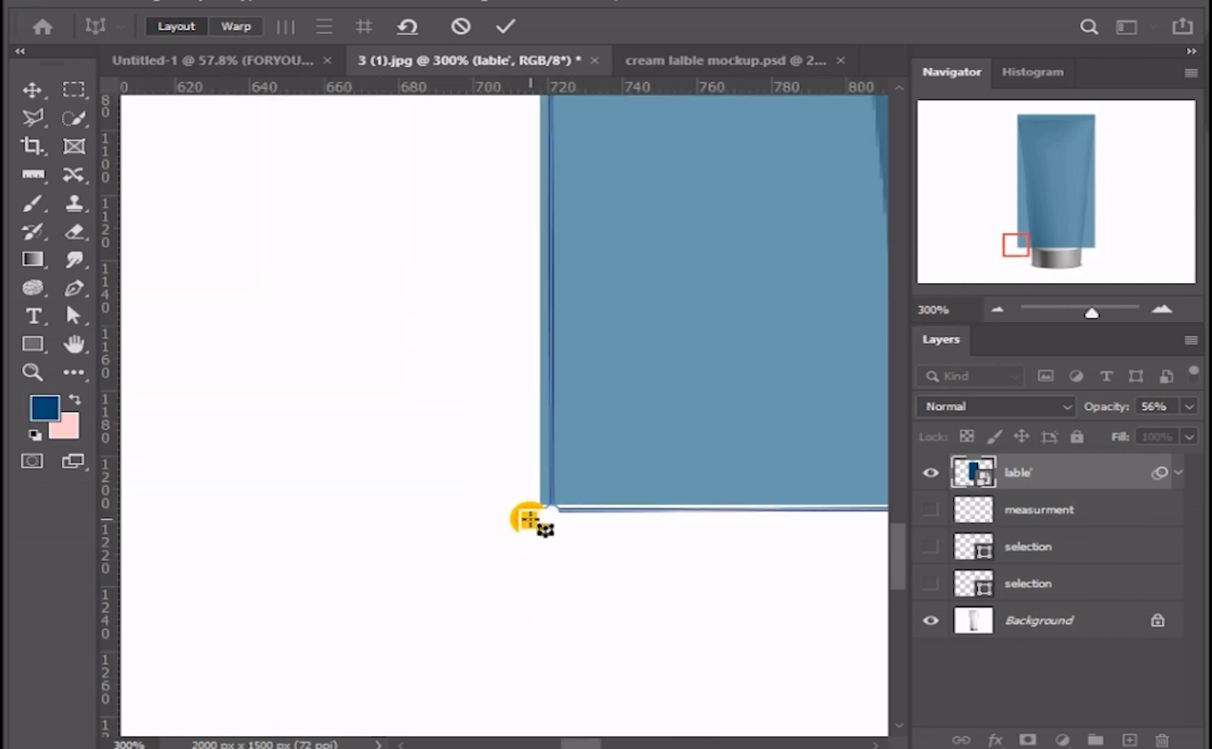
drag(550, 511, 539, 512)
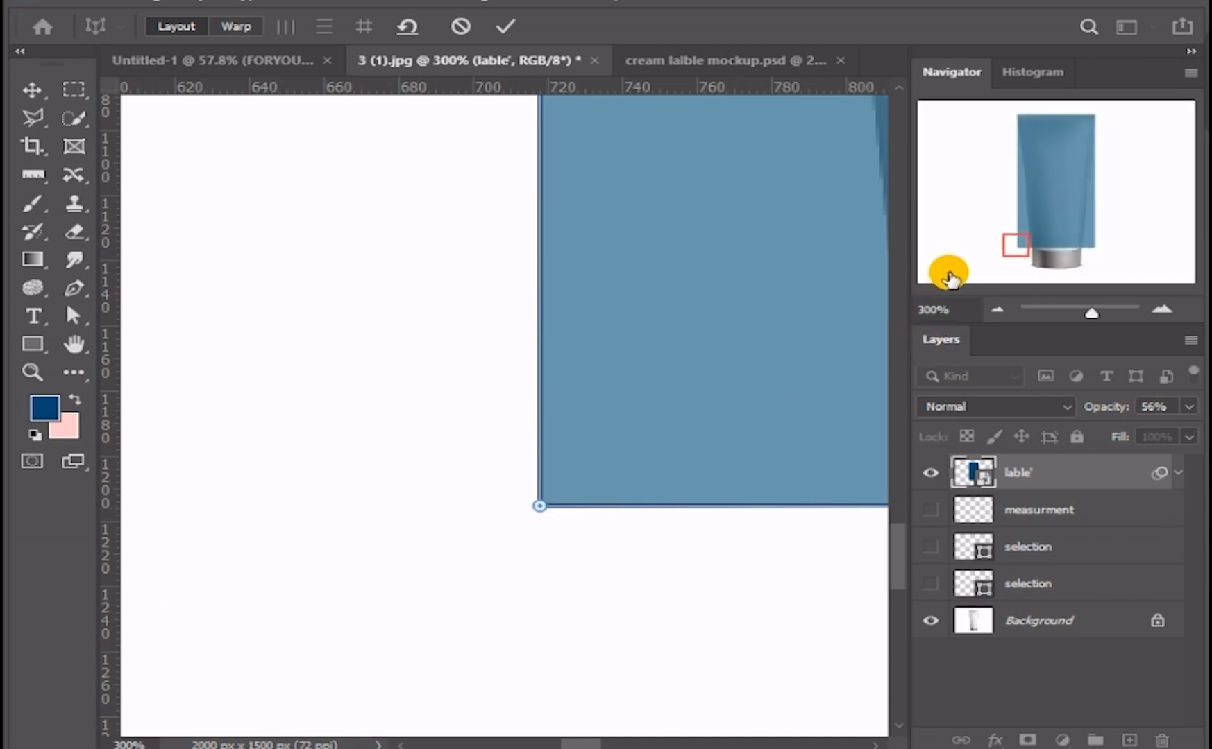
key(ctrl+0)
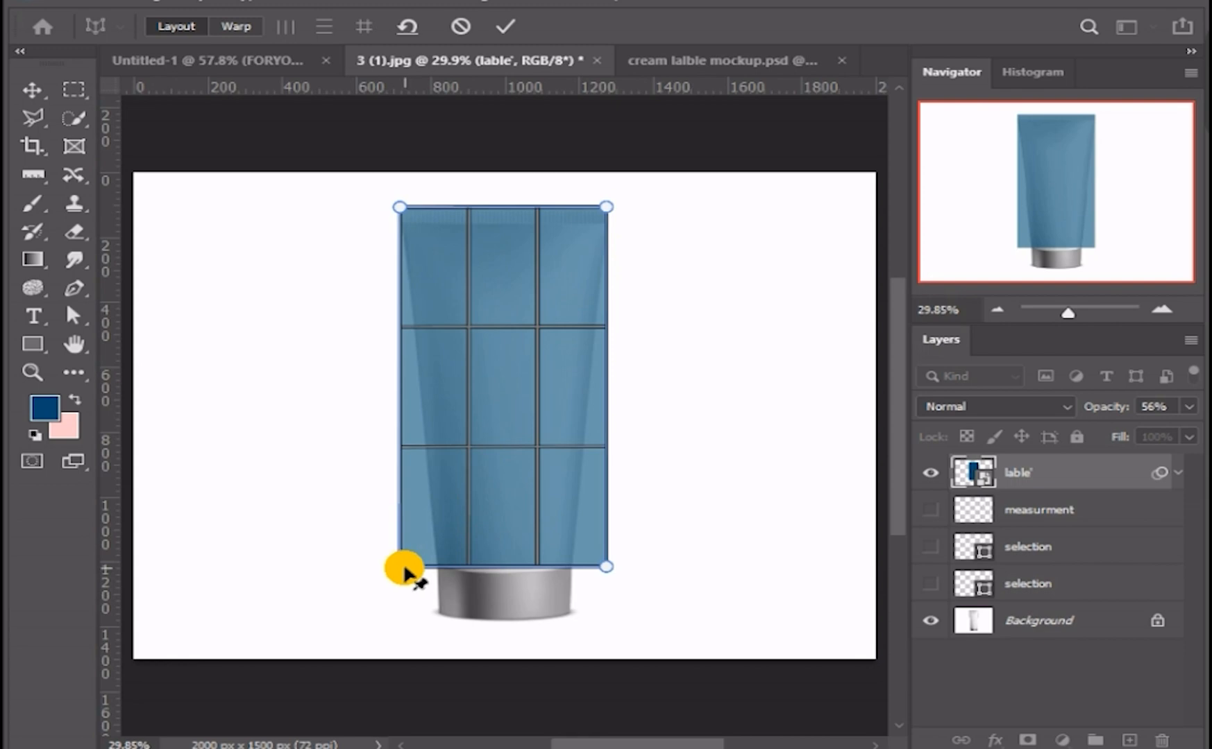
Warp the label's two lower corners inward and slightly down so it tapers with the tube to the cap, and apply the warp.
click(241, 25)
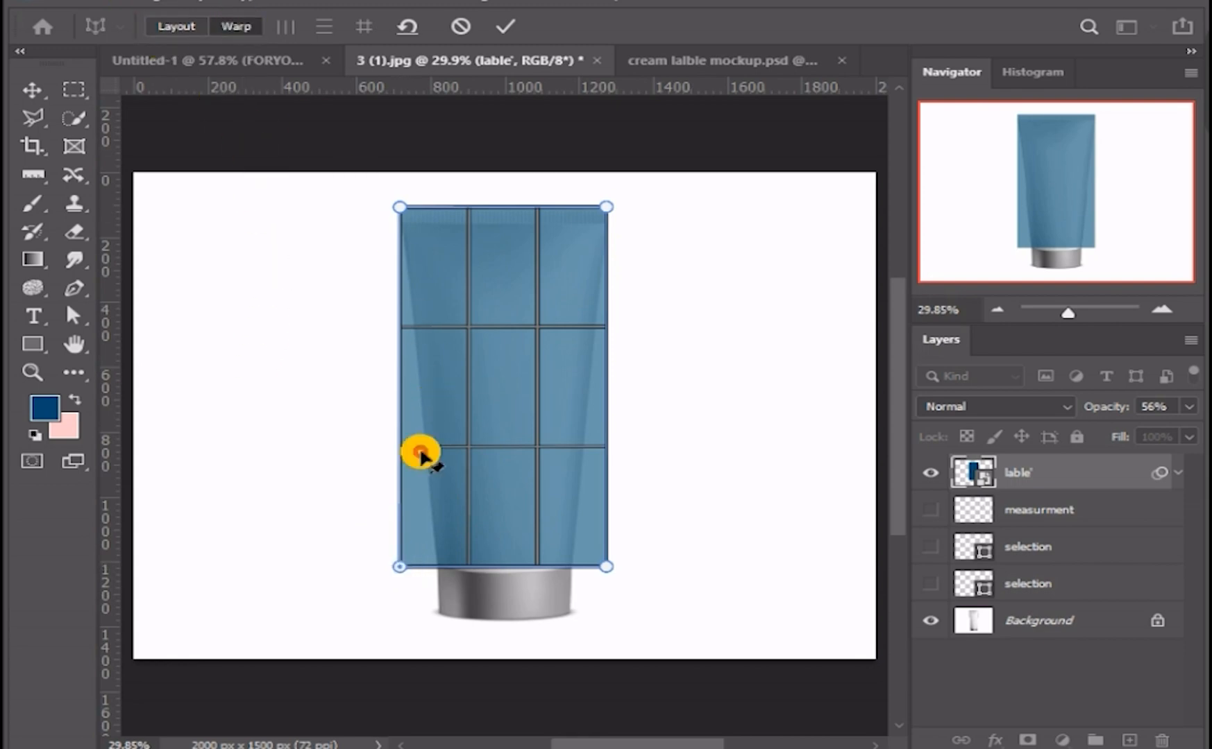
drag(401, 569, 437, 565)
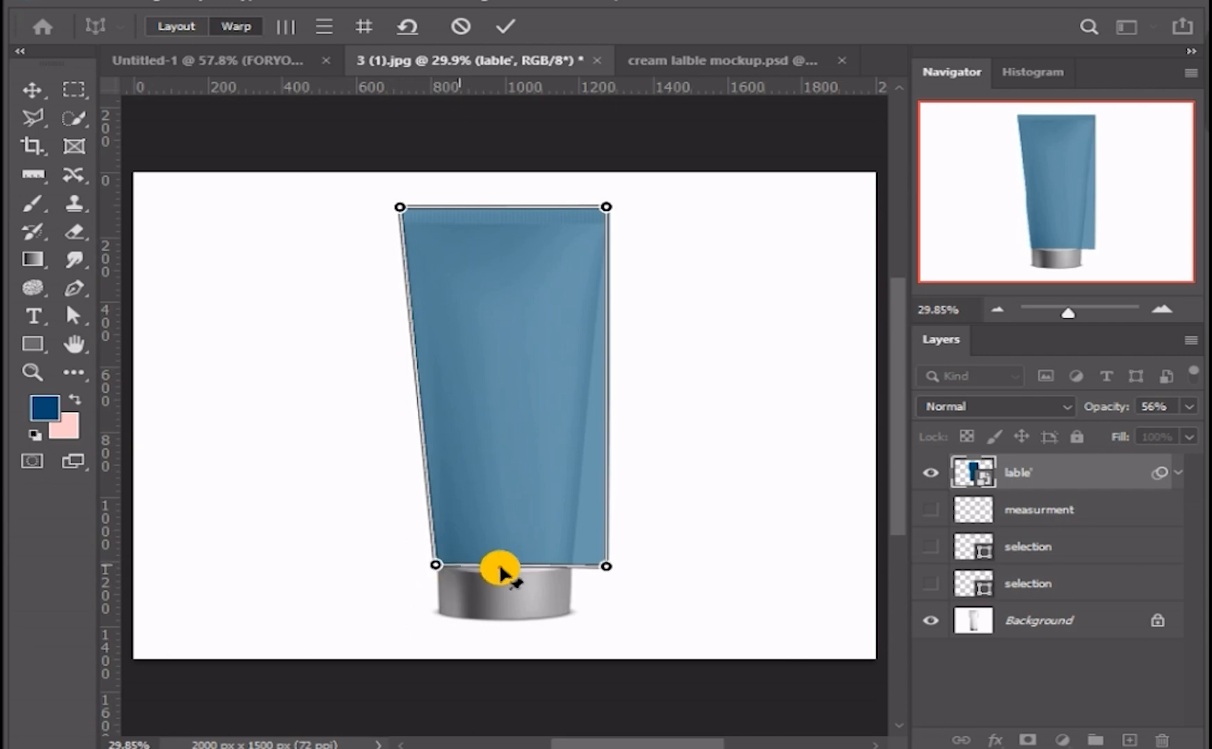
drag(607, 567, 575, 567)
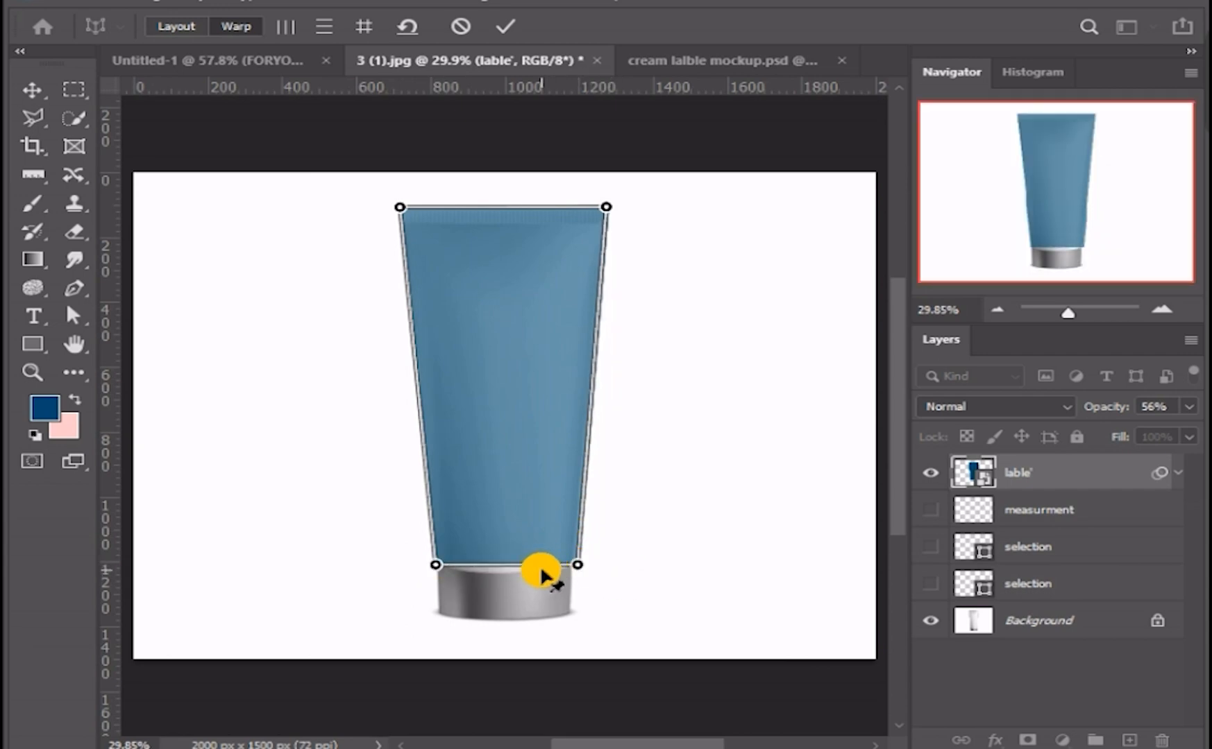
drag(580, 564, 575, 580)
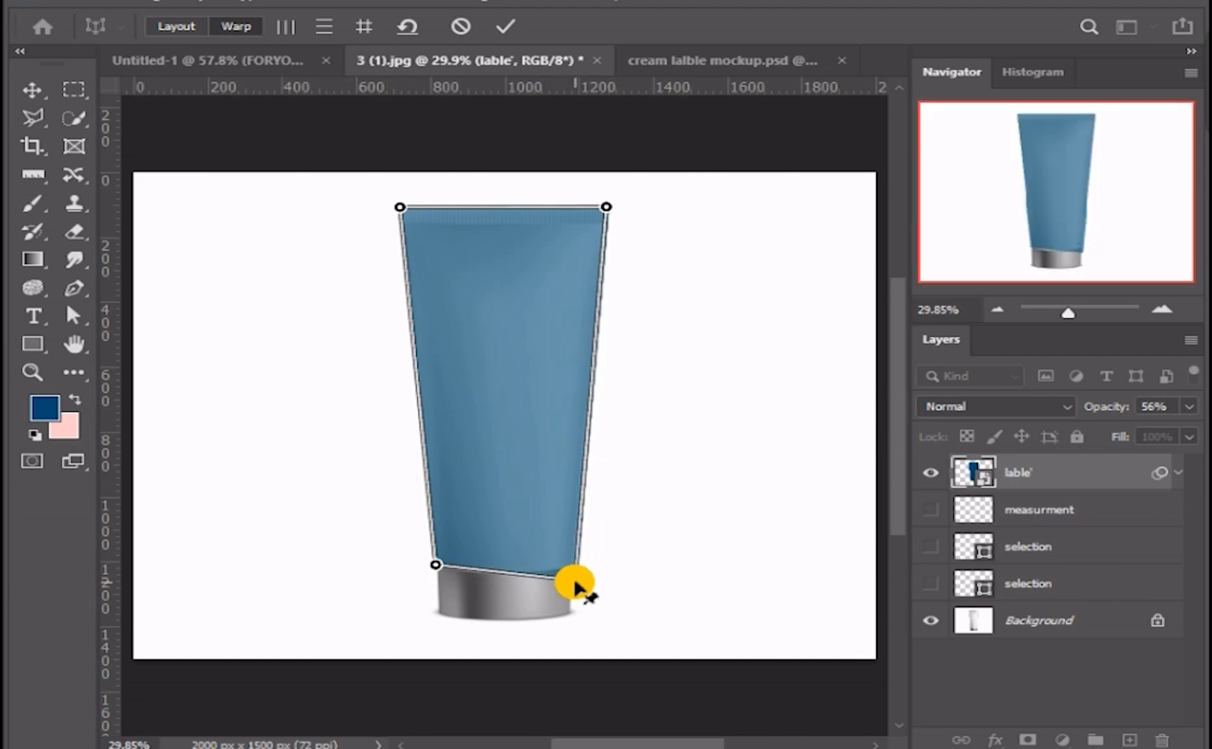
drag(434, 566, 436, 578)
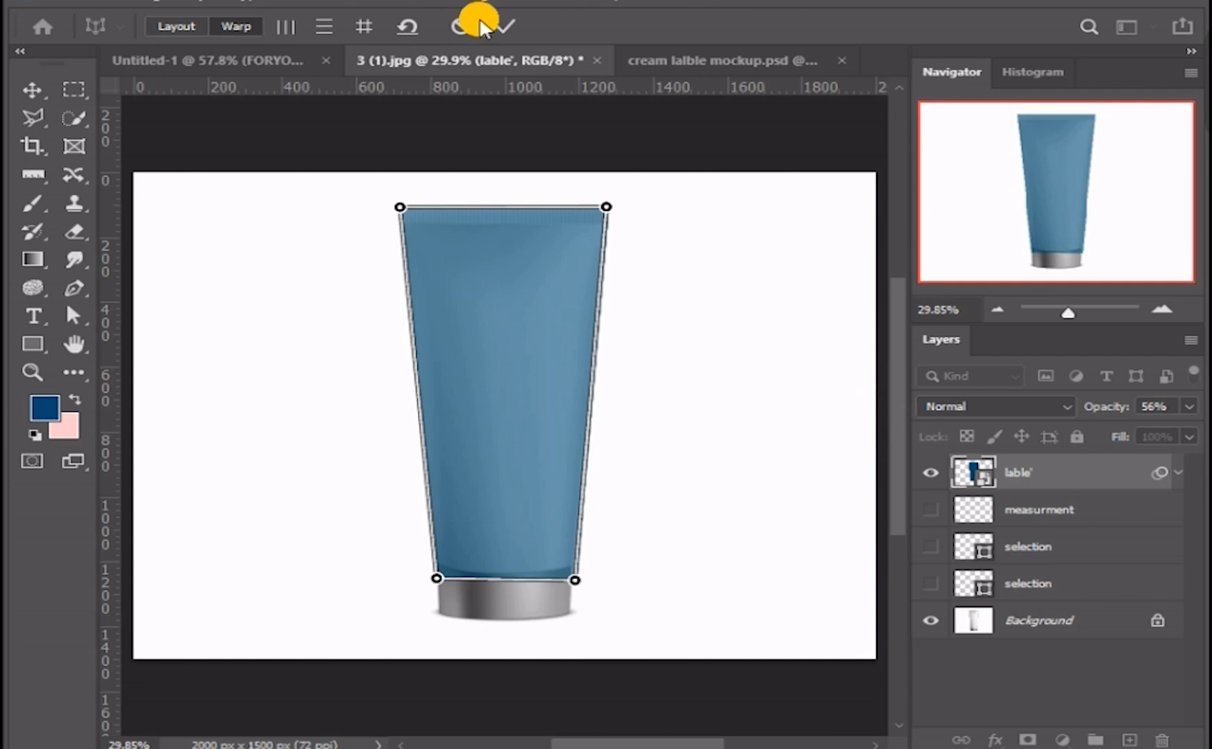
click(503, 28)
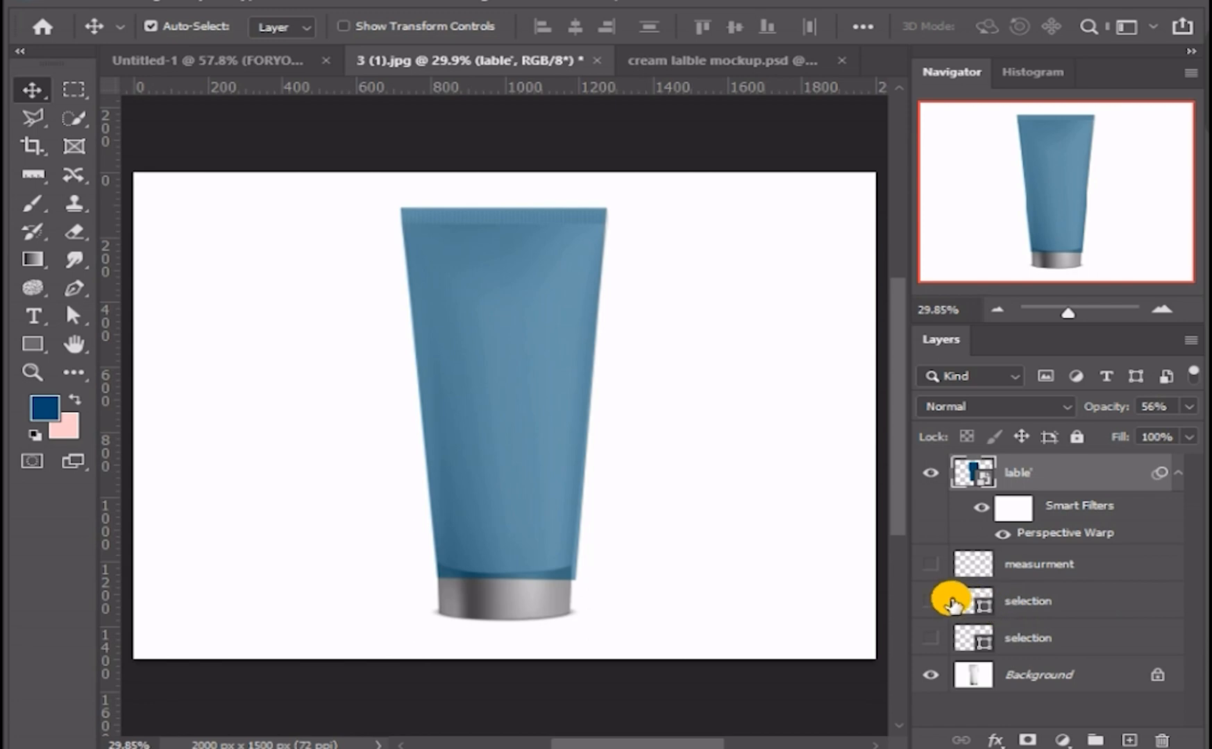
Make a selection from the tube body path on the upper selection layer and mask the lable' layer with it.
click(988, 601)
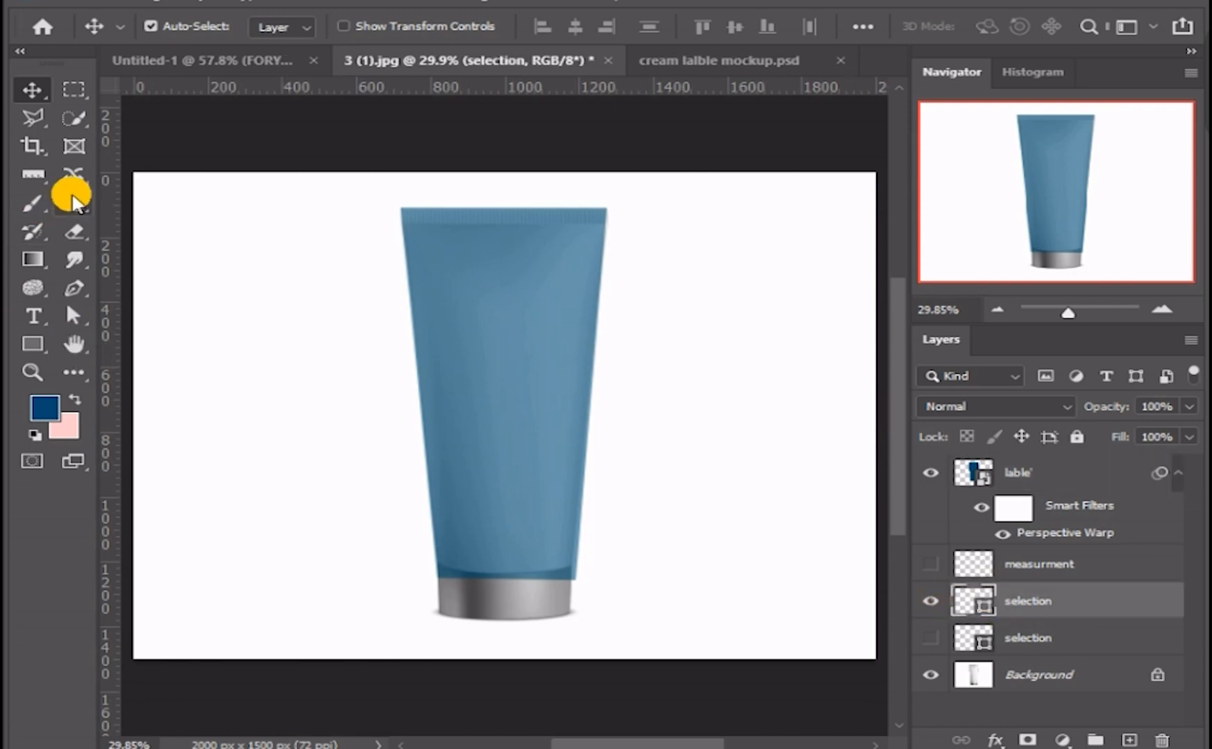
click(74, 288)
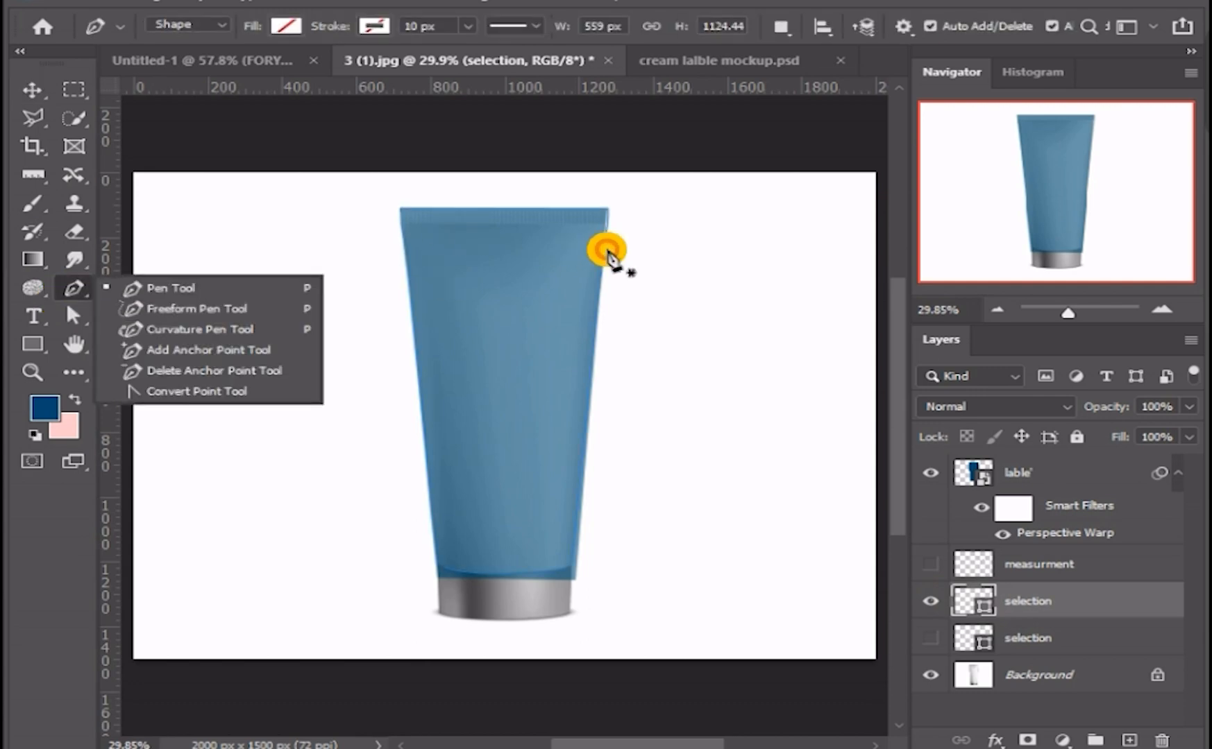
right_click(496, 368)
click(568, 366)
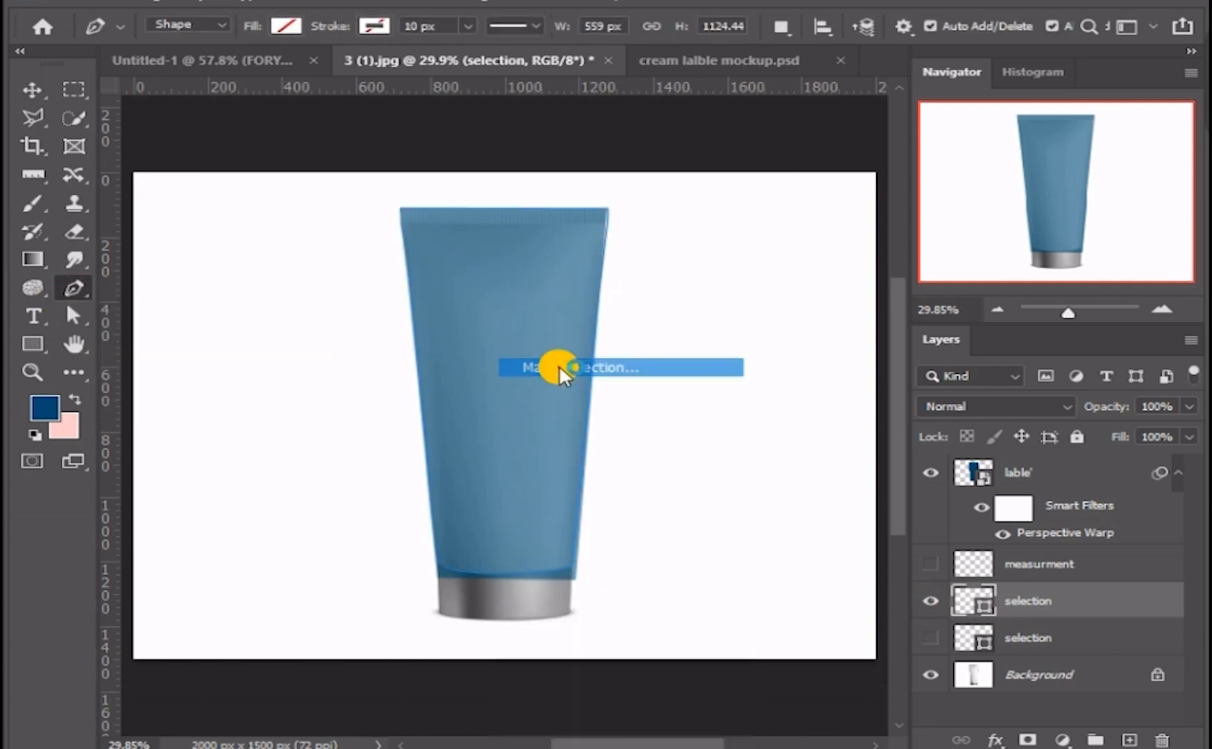
click(415, 306)
click(931, 598)
click(1053, 471)
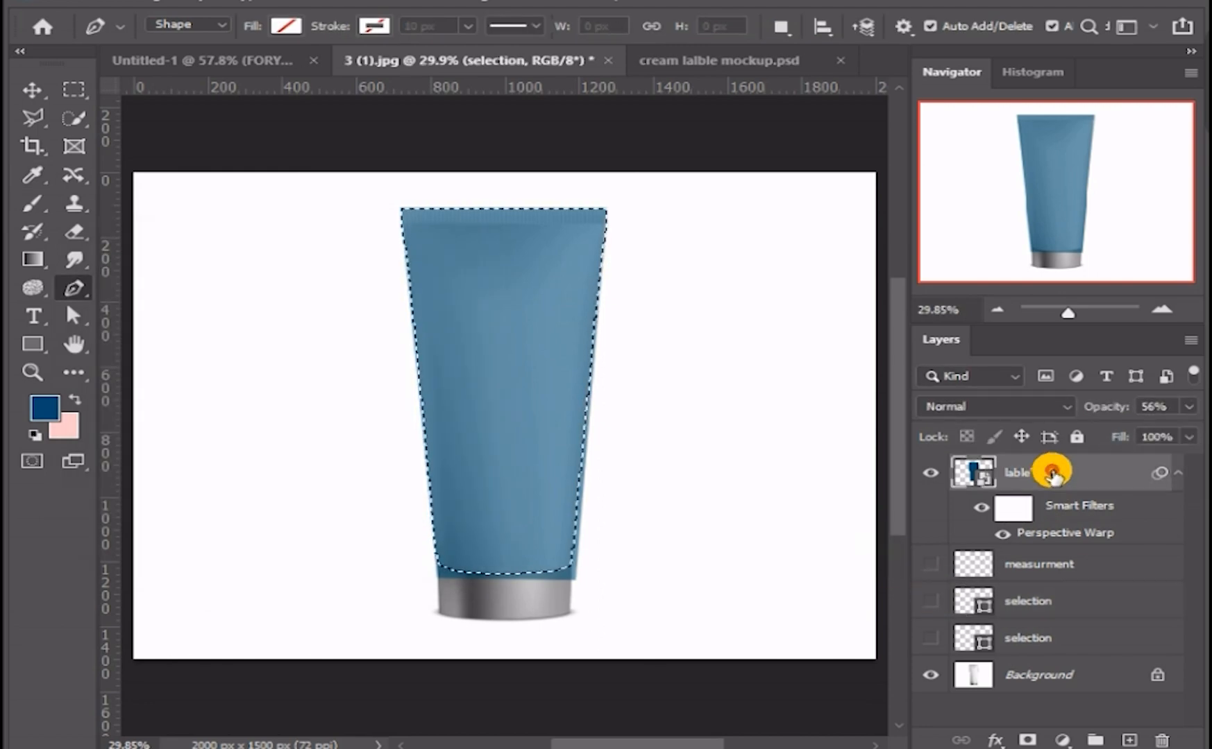
click(1029, 740)
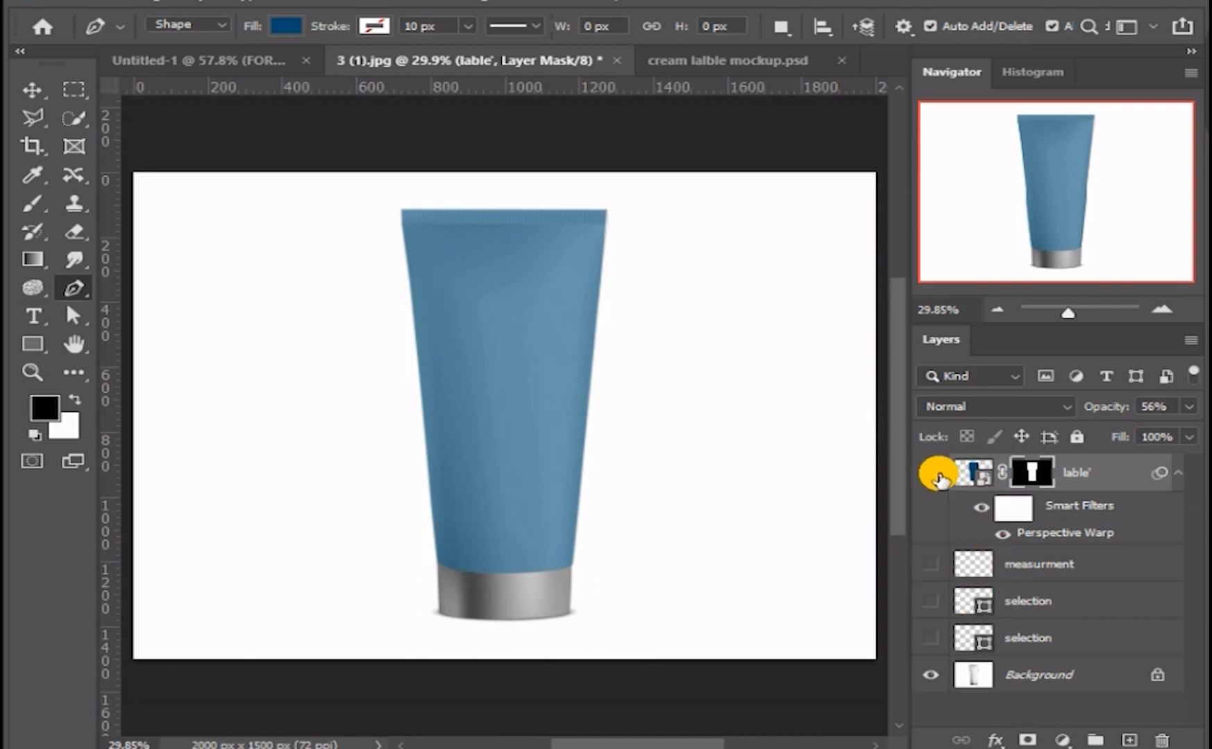
Open the lable' smart object's contents and copy the FORYOU artwork from Untitled-1 into it.
click(979, 479)
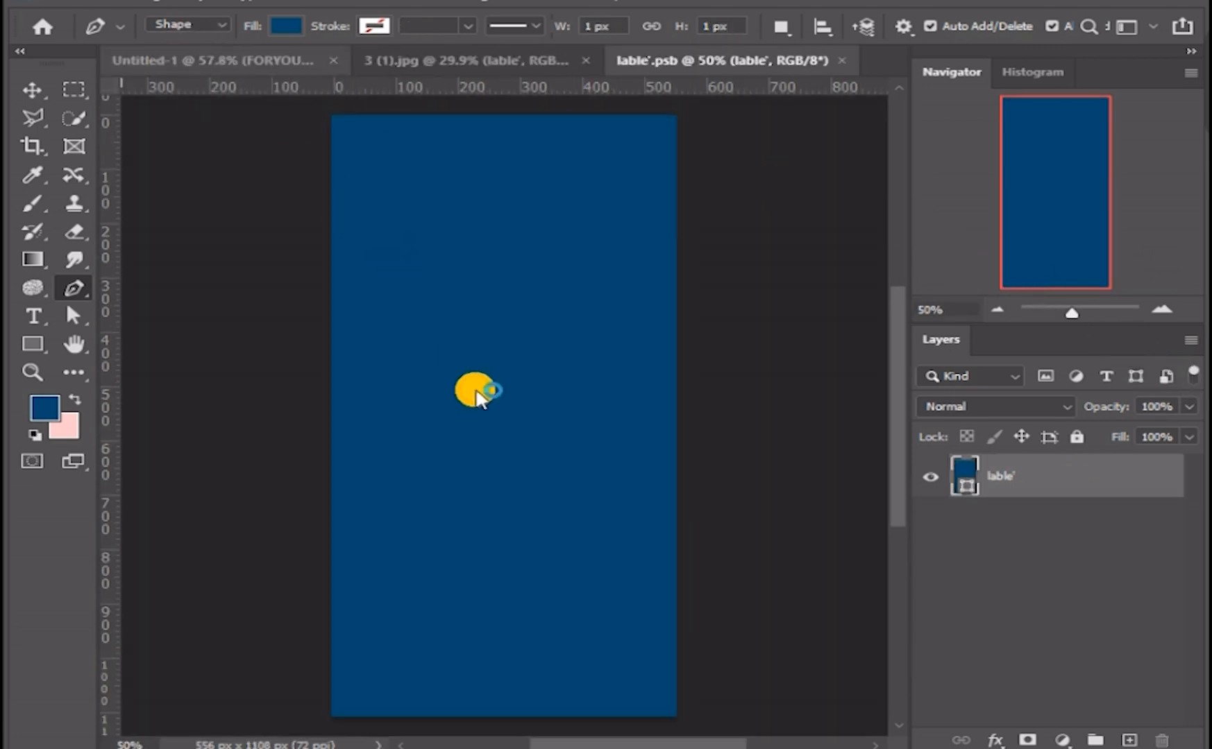
key(ctrl+Tab)
key(v)
drag(535, 508, 460, 424)
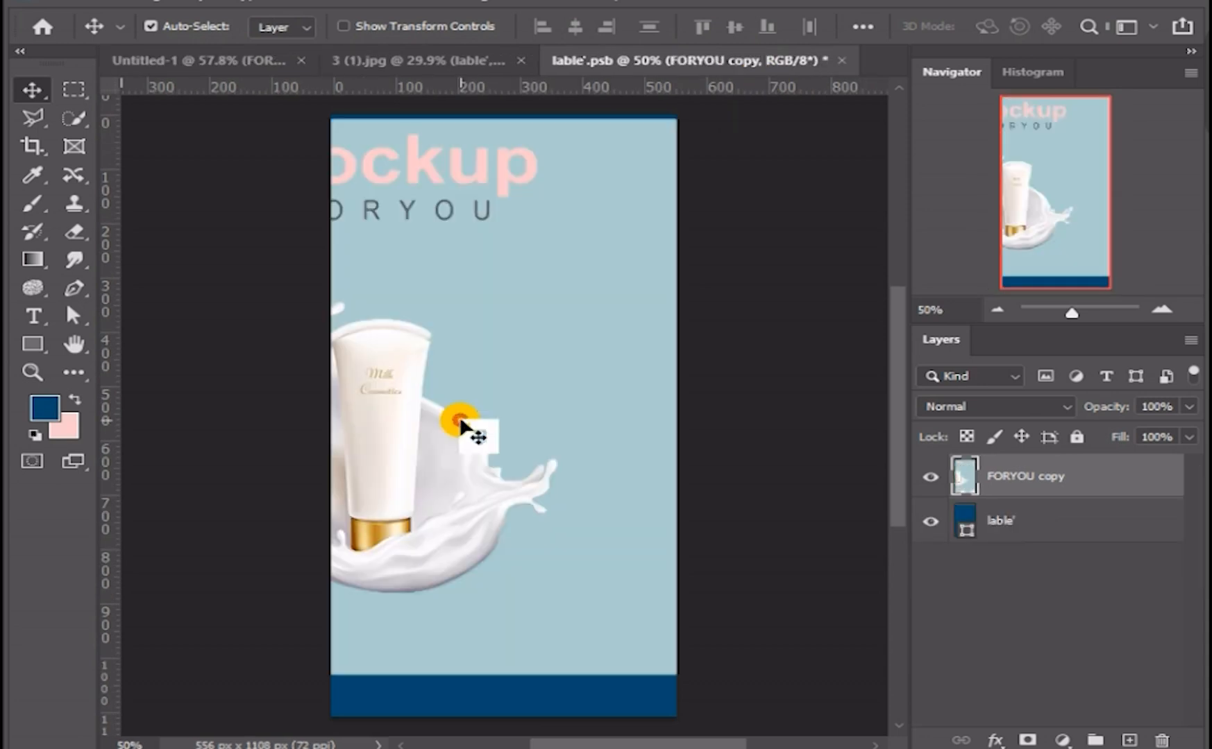
Resize and reposition the FORYOU artwork so the whole design is centred across the label and reaches its lower edge.
key(ctrl+t)
drag(474, 481, 550, 490)
drag(579, 582, 626, 582)
mouse_move(571, 683)
mouse_down()
mouse_move(573, 719)
mouse_move(571, 708)
mouse_up()
mouse_move(547, 533)
mouse_down()
mouse_move(560, 545)
mouse_move(551, 558)
mouse_up()
key(Return)
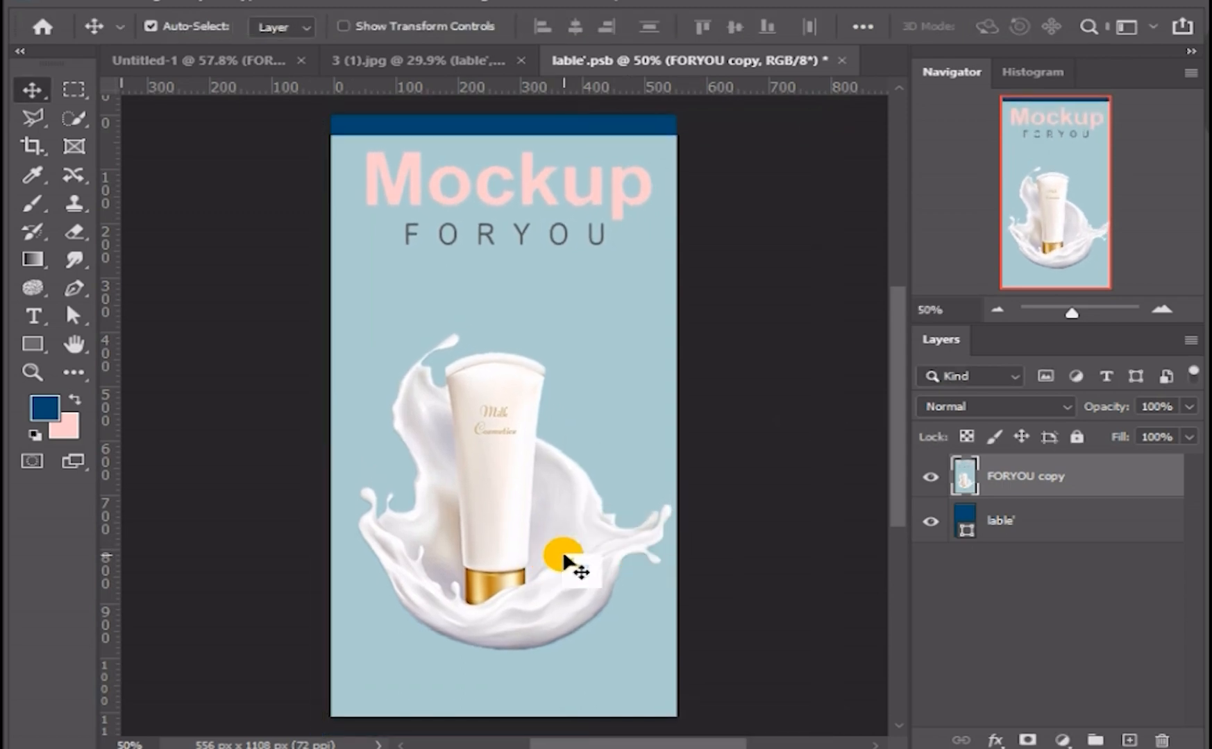
drag(563, 557, 558, 555)
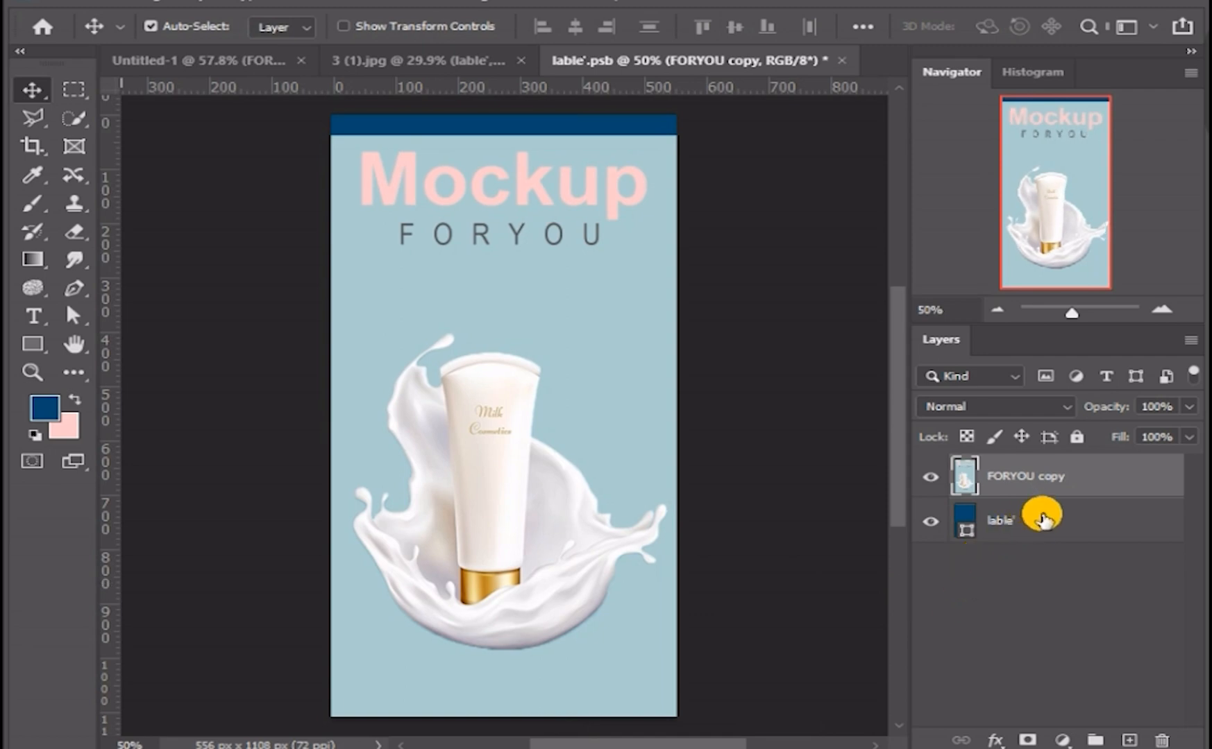
Add a solid color fill layer beneath the artwork, sampling the artwork's light blue background, and save the smart object.
key(alt+bracketleft)
click(1061, 741)
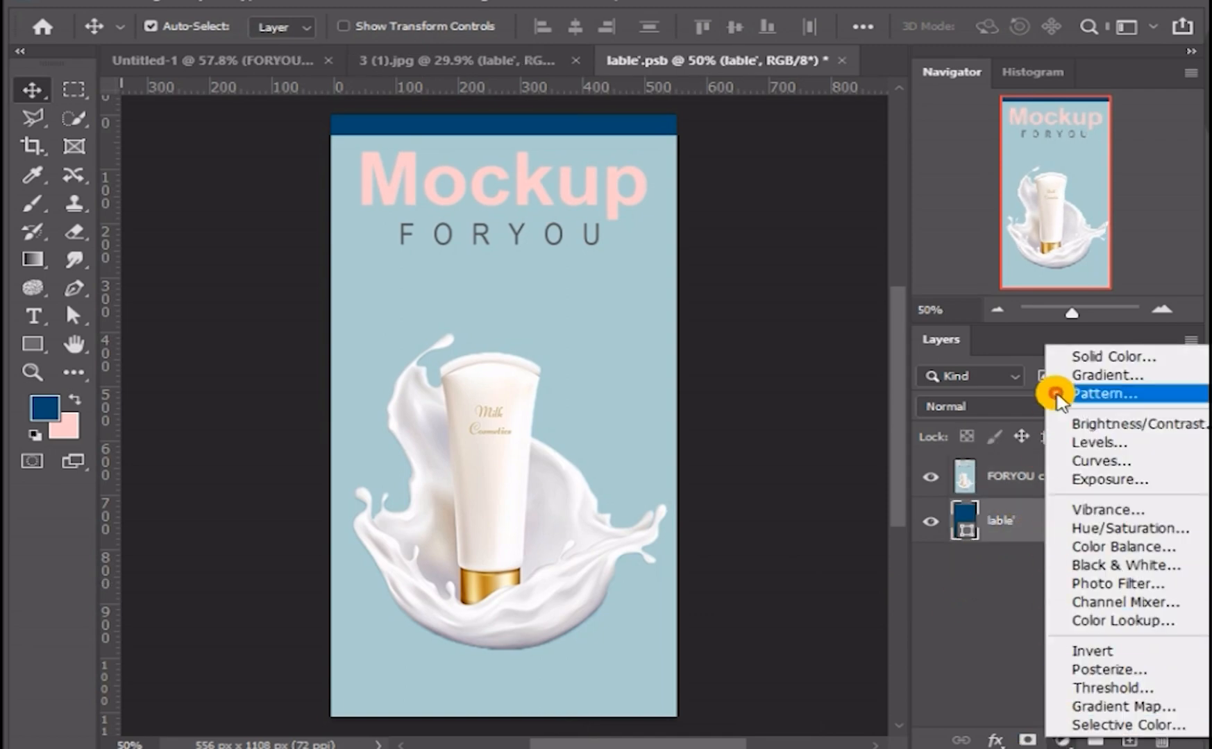
click(1067, 358)
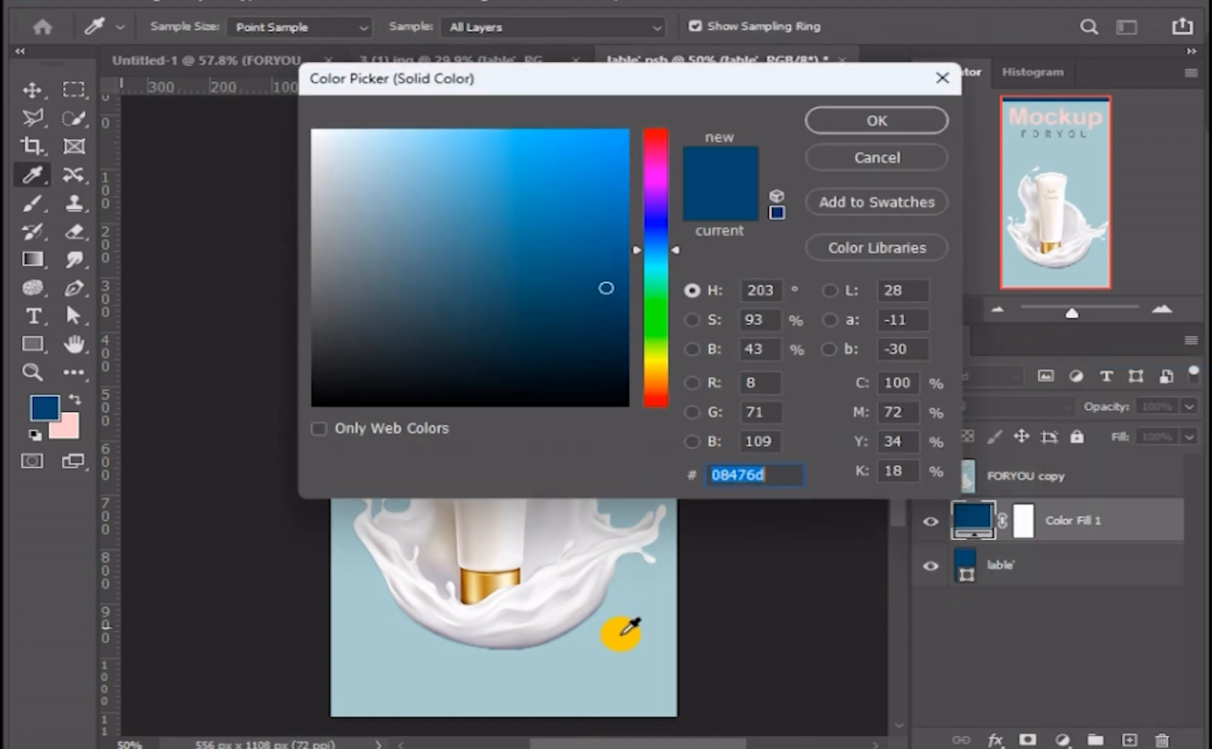
click(625, 628)
key(Return)
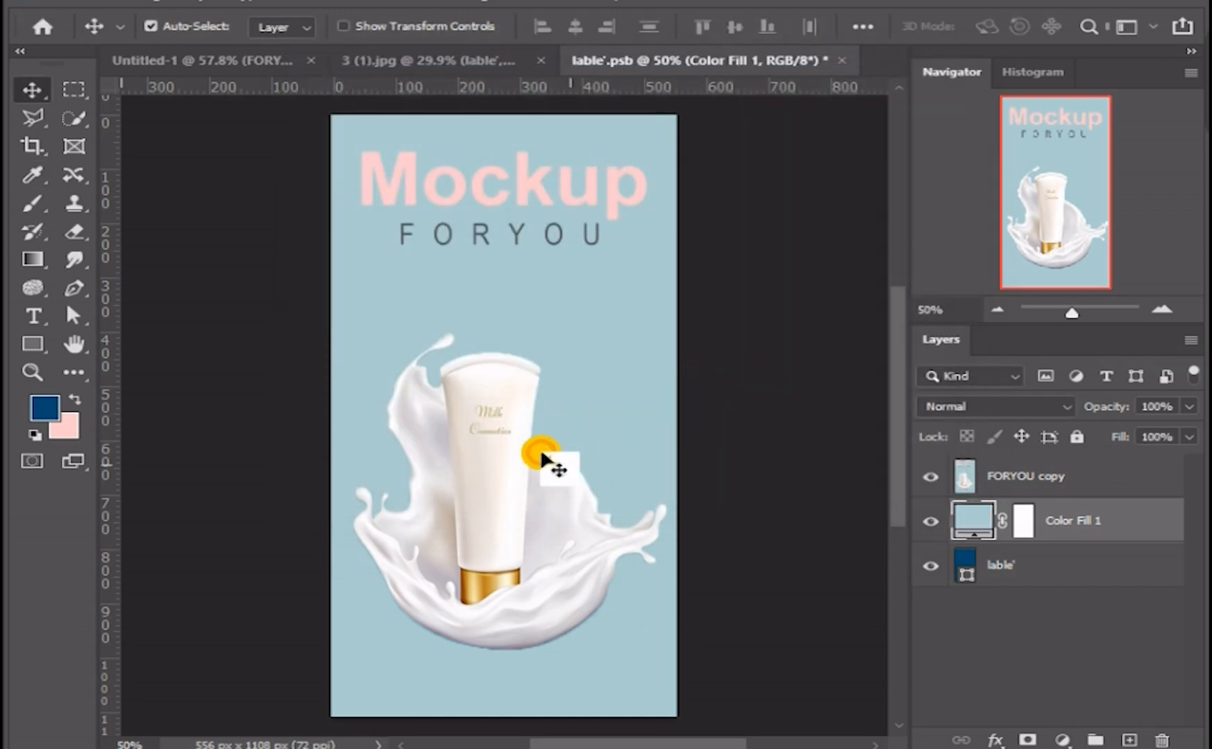
click(73, 2)
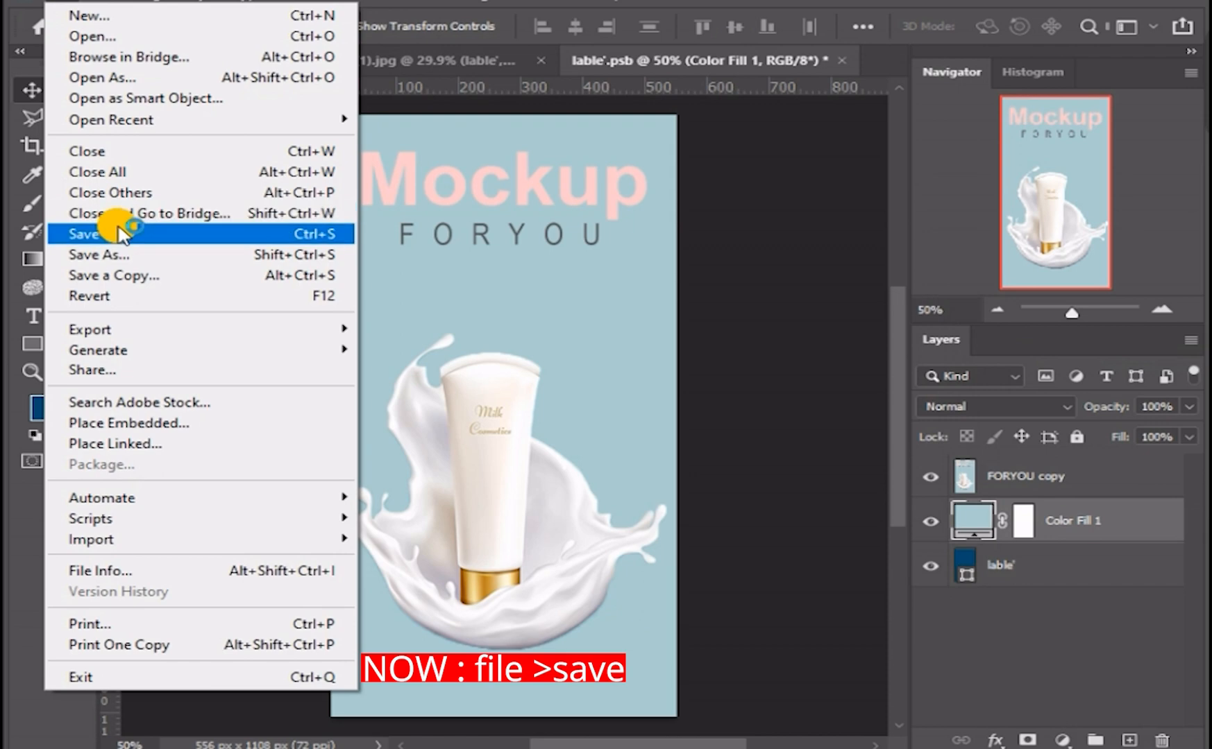
click(123, 234)
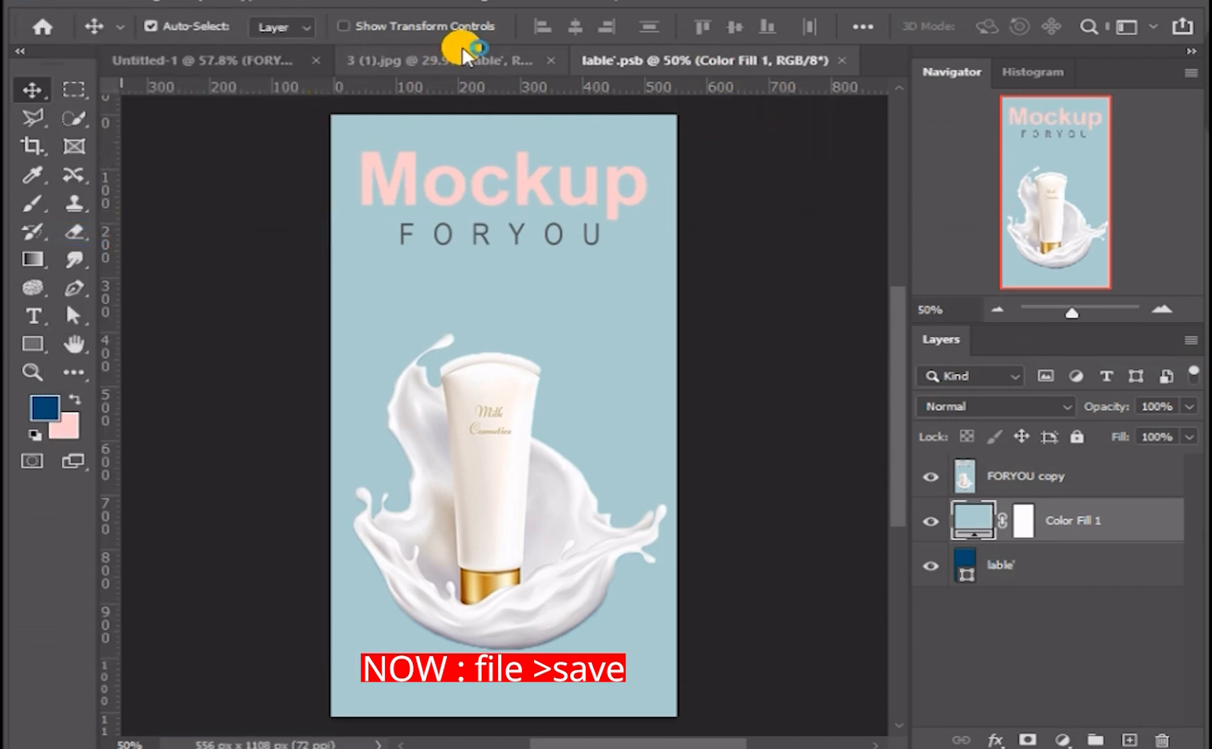
In the 3 (1).jpg document, set the lable' layer's opacity to 100% and its blend mode to Linear Burn.
click(458, 63)
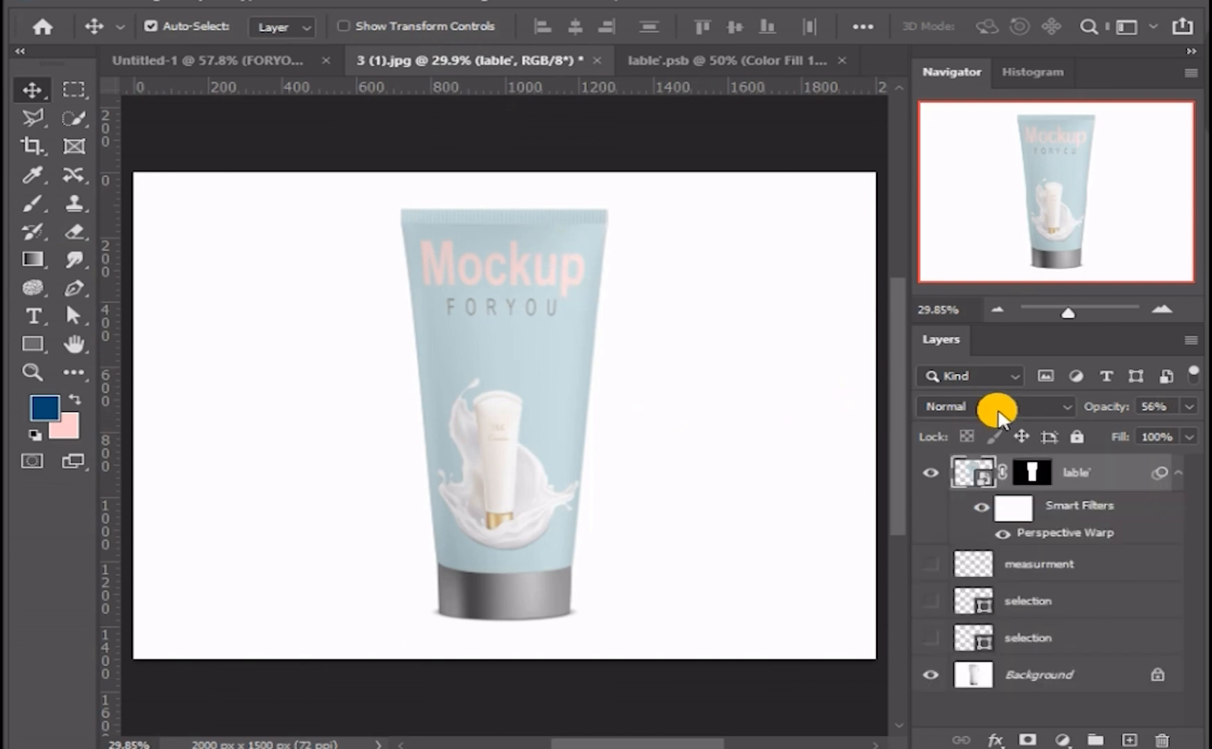
drag(1093, 411, 1144, 411)
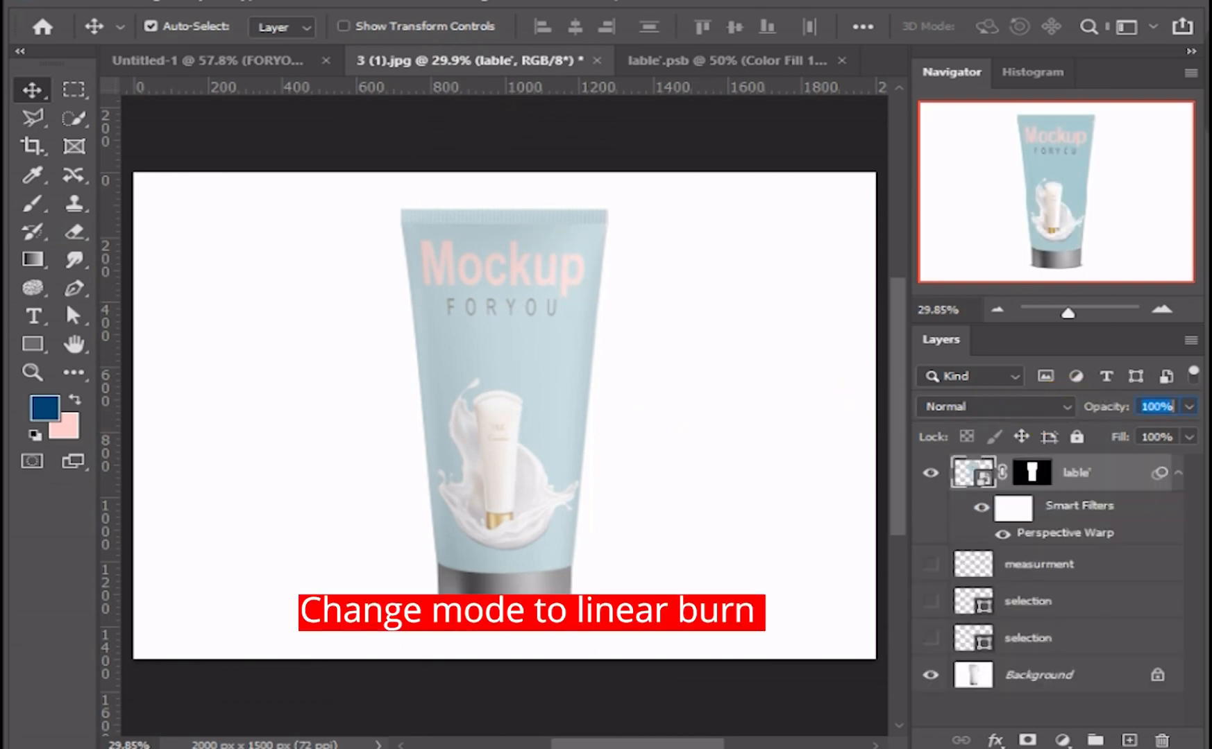
click(953, 406)
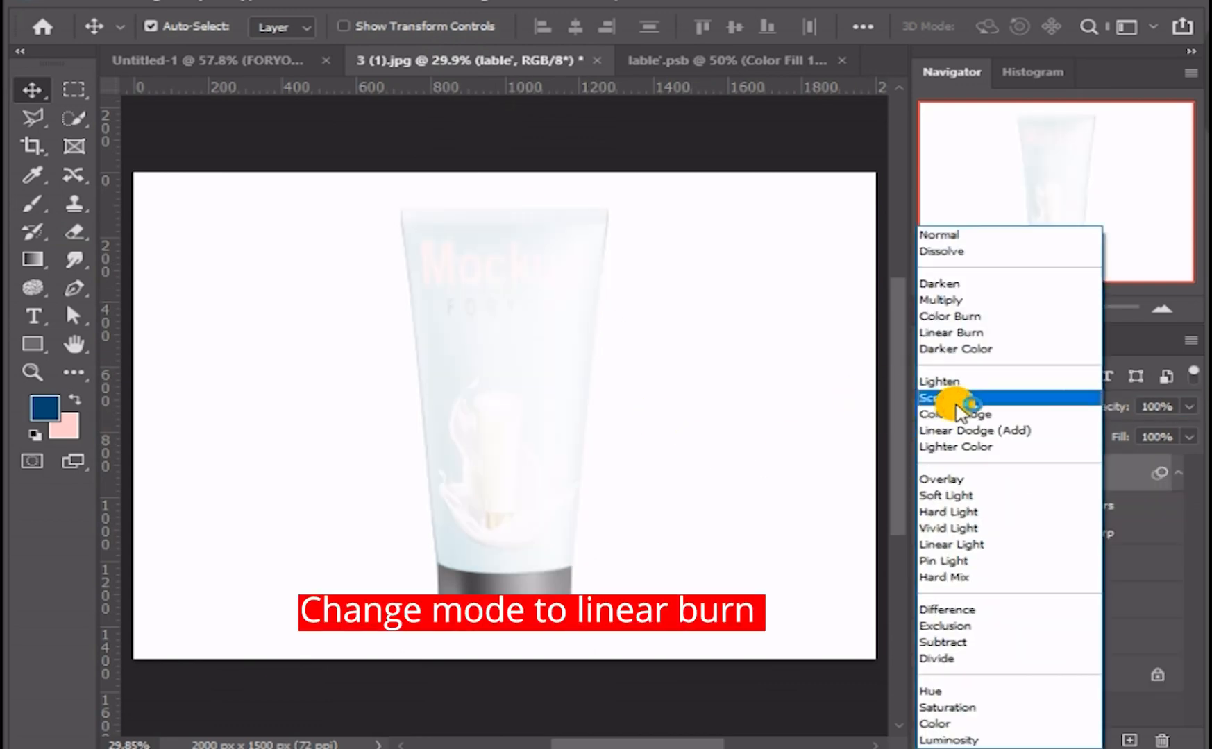
click(955, 331)
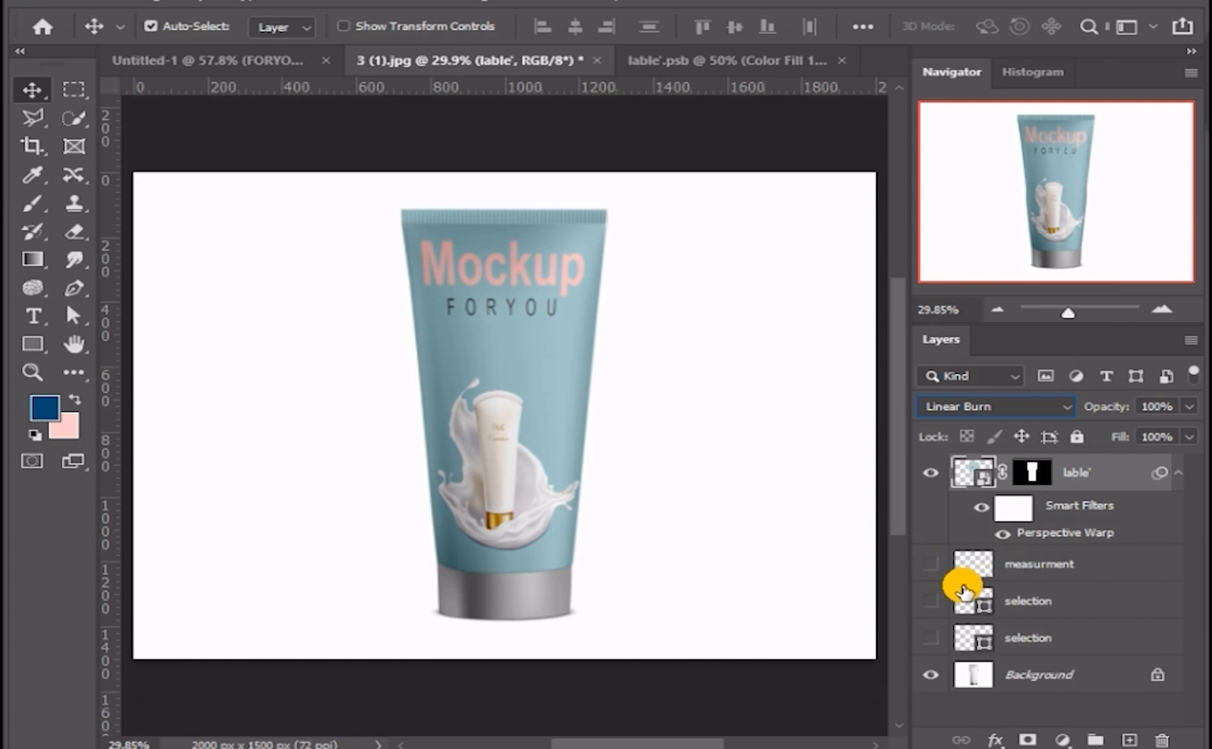
Select only the tube's cap by loading the lower selection layer's full tube shape and subtracting the upper selection layer's shape.
click(1178, 473)
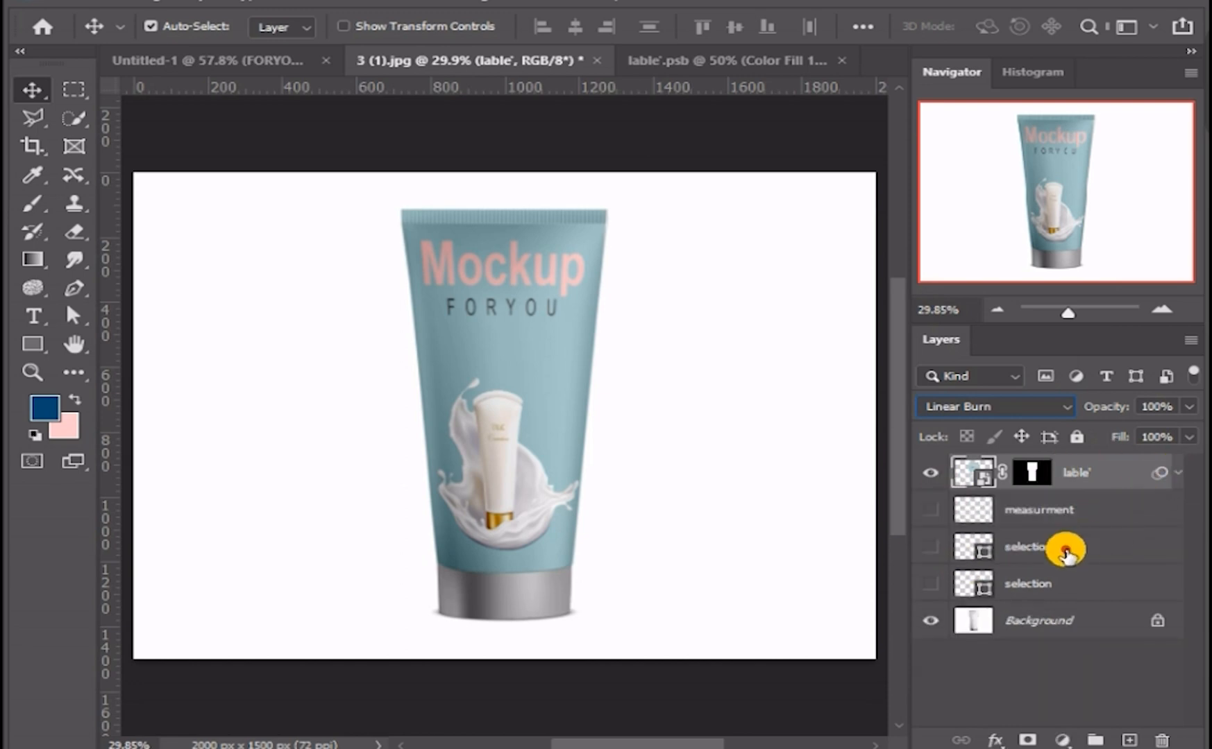
ctrl+click(962, 585)
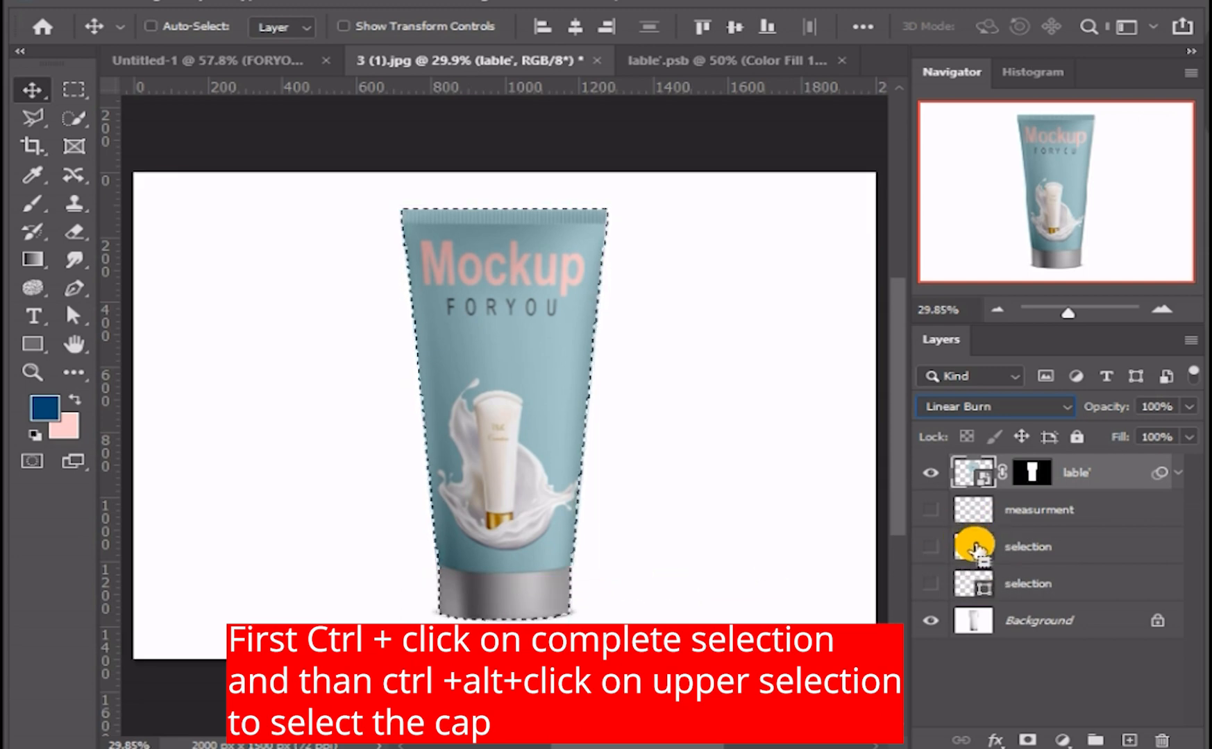
ctrl+alt+click(972, 548)
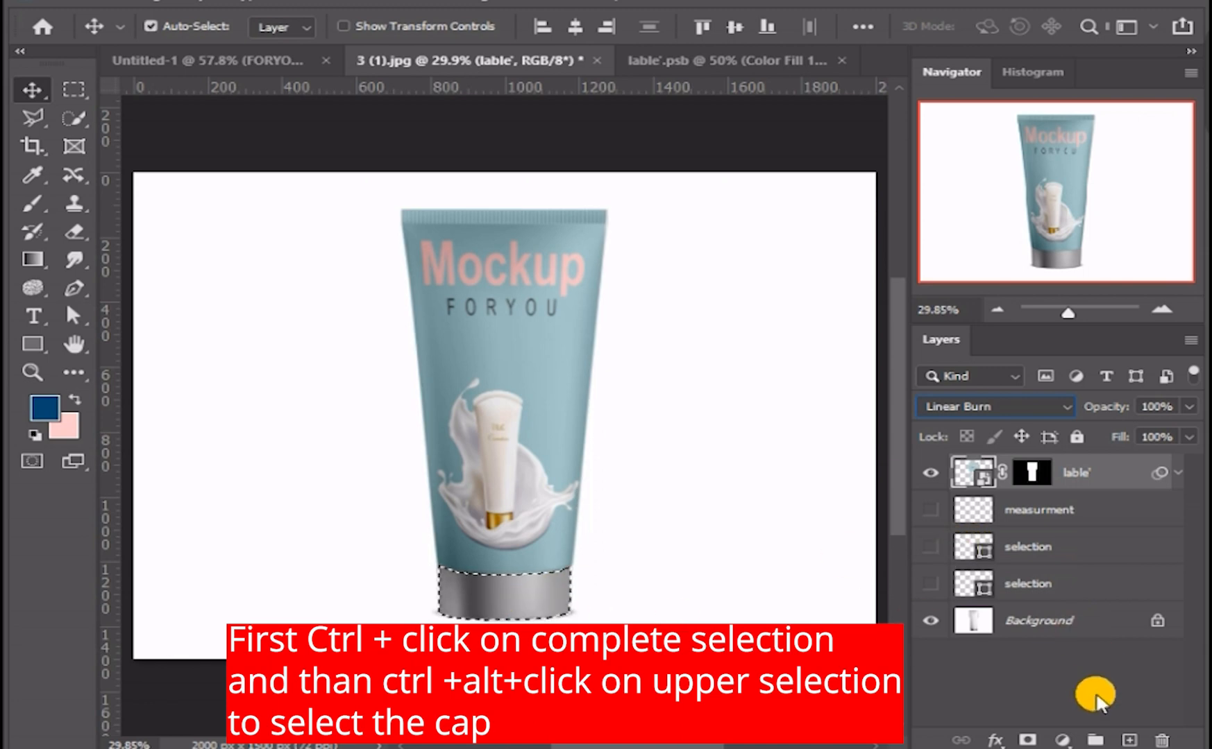
Add a solid color fill layer in dark blue 08476d over the selected cap and set its blend mode to Multiply.
click(1067, 741)
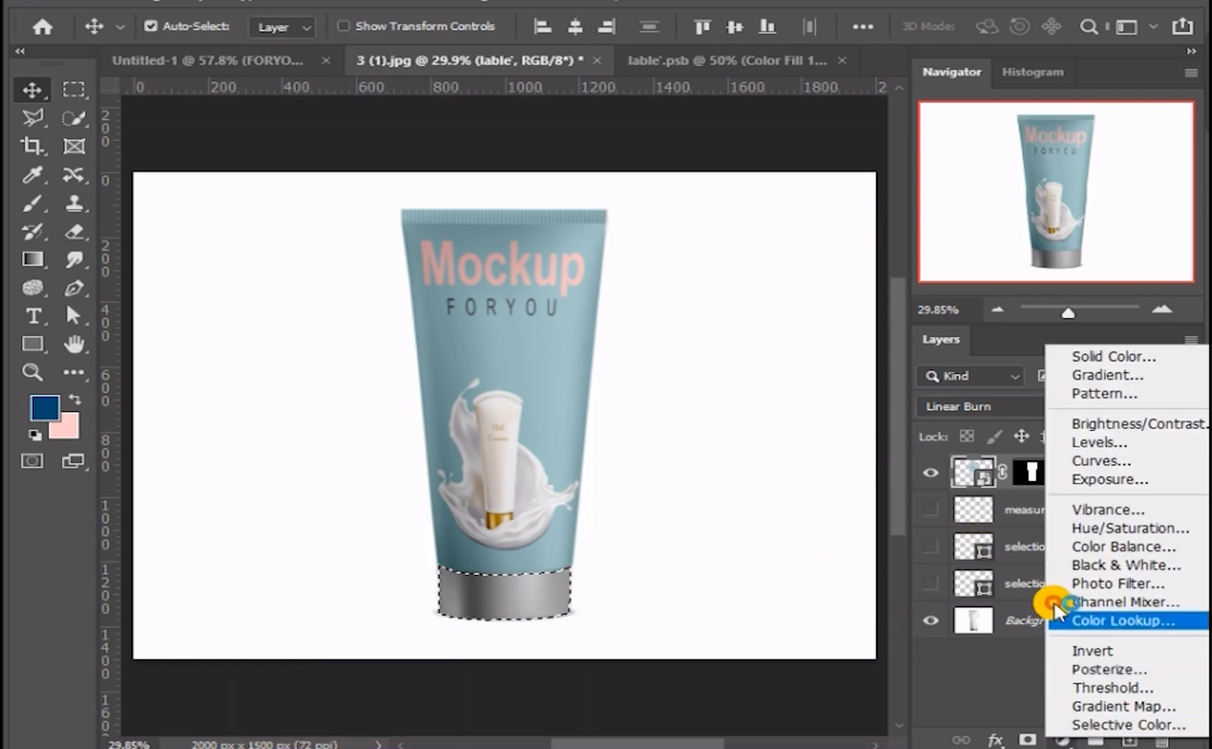
click(1110, 360)
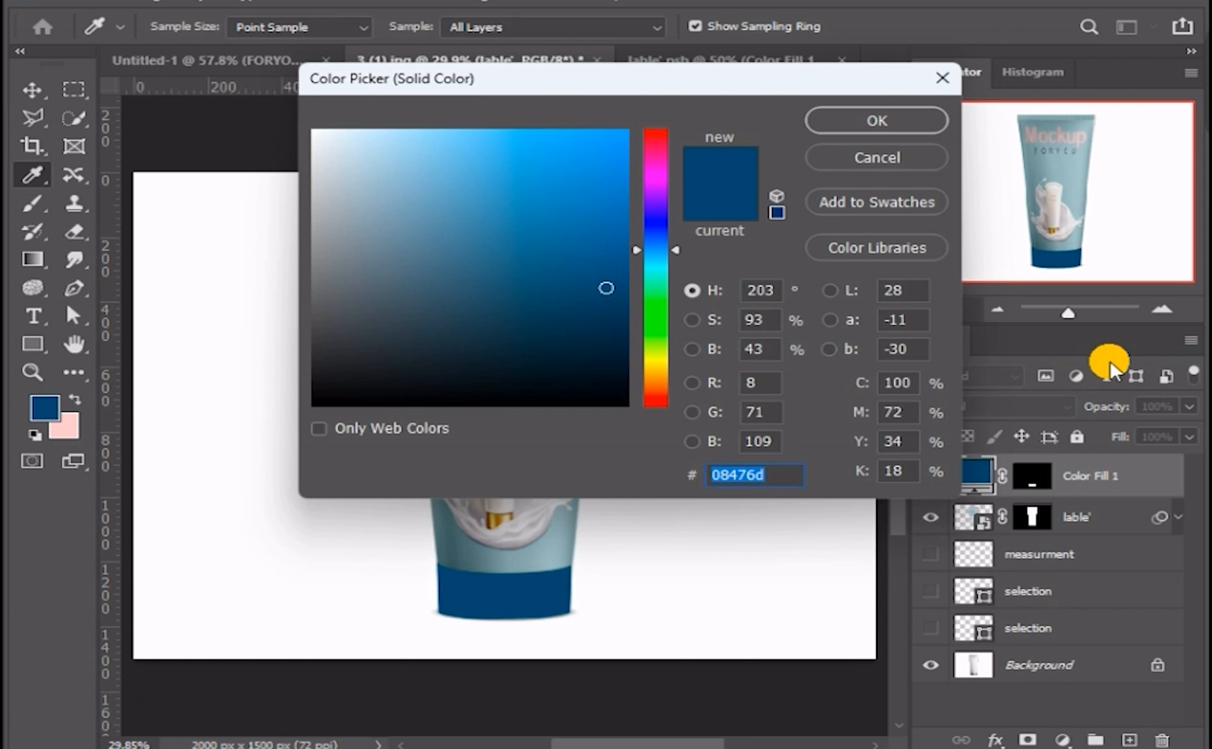
click(849, 122)
click(1020, 399)
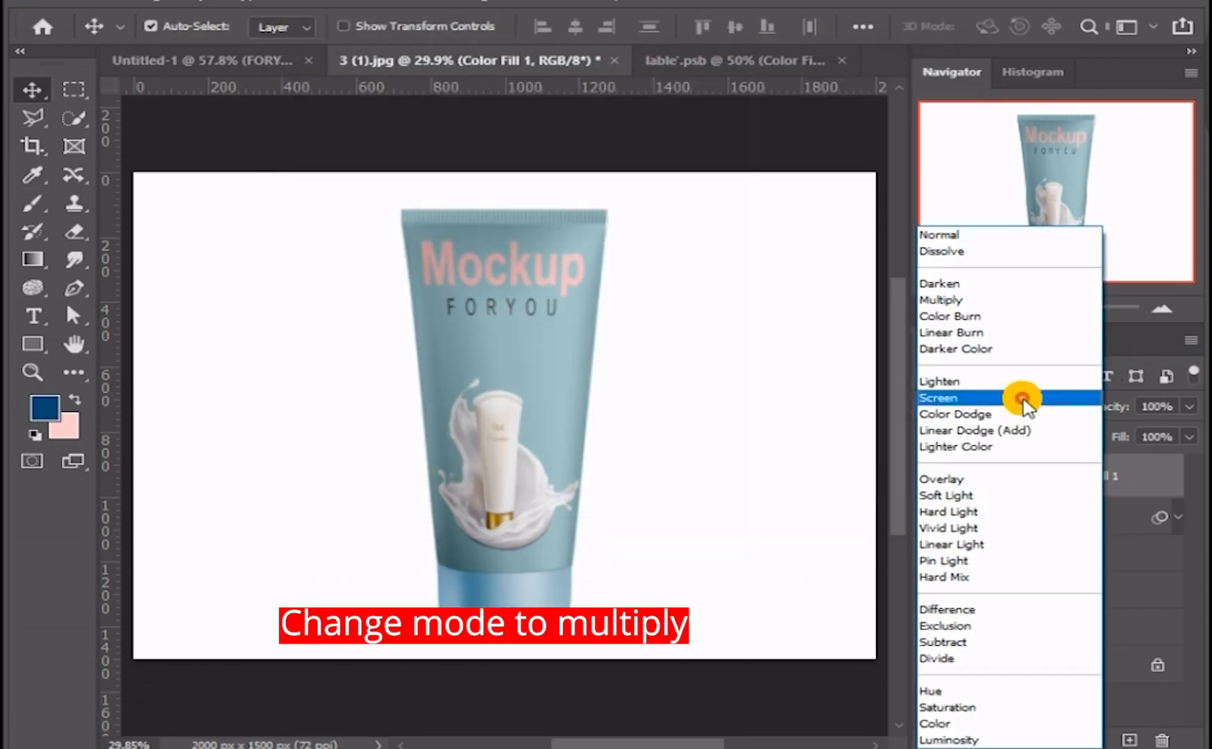
click(948, 300)
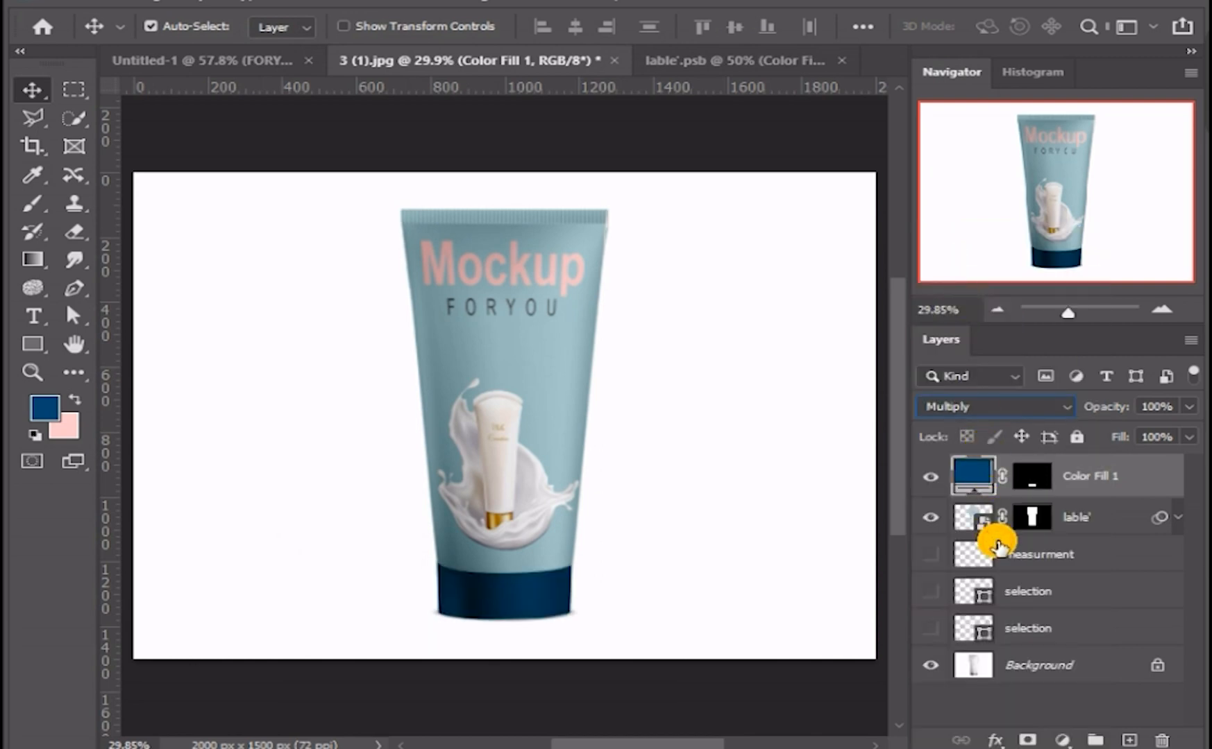